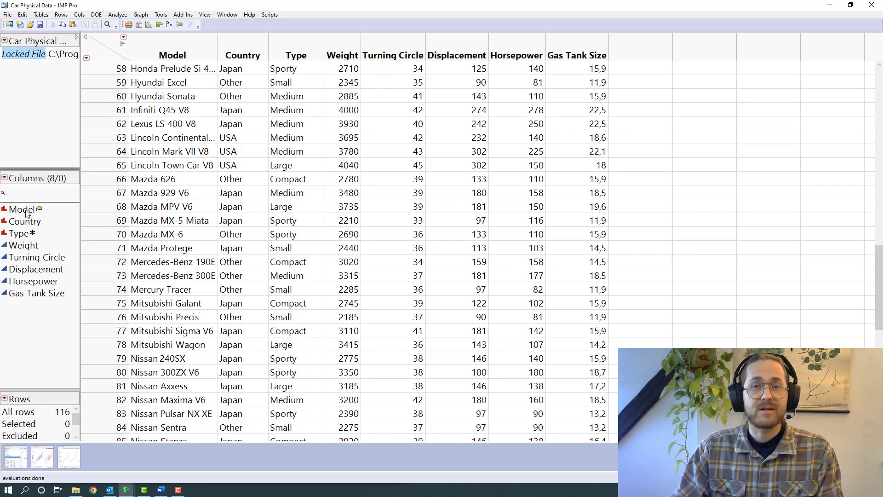
# Browse the Model, Country, Type, Weight and Gas Tank Size columns, ending on Model.
pyautogui.click(22, 209)
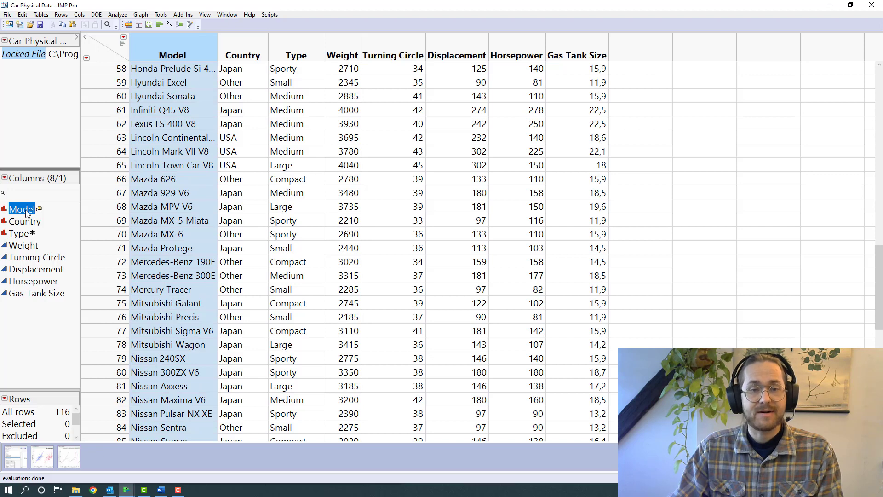
pyautogui.press('Down')
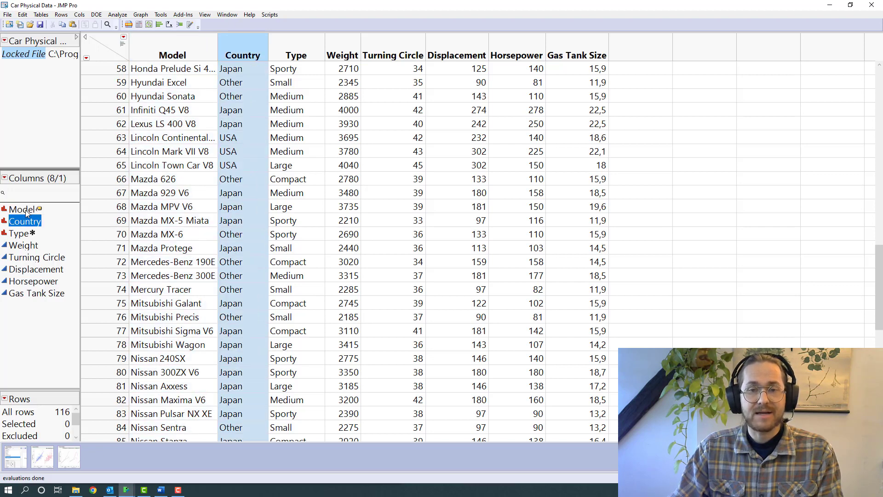
pyautogui.press('Down')
pyautogui.press('Down')
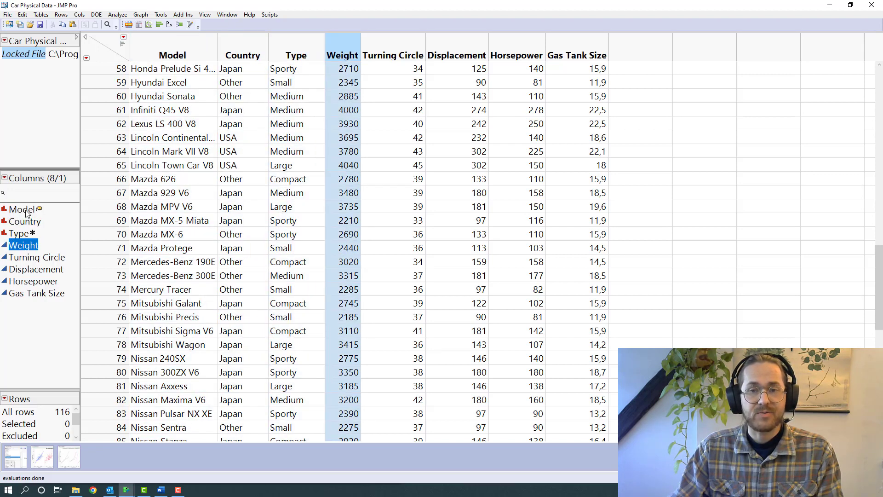
pyautogui.press('Down')
pyautogui.press('Down')
pyautogui.press('Down')
pyautogui.press('Down')
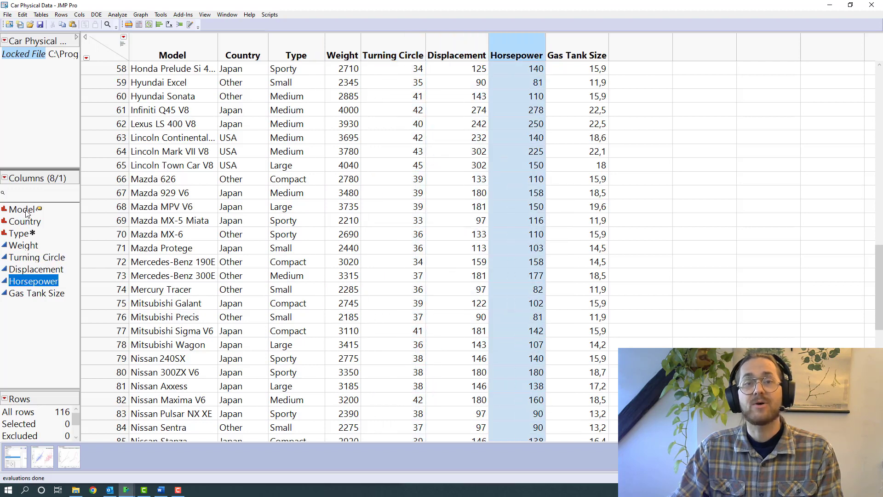
pyautogui.click(269, 119)
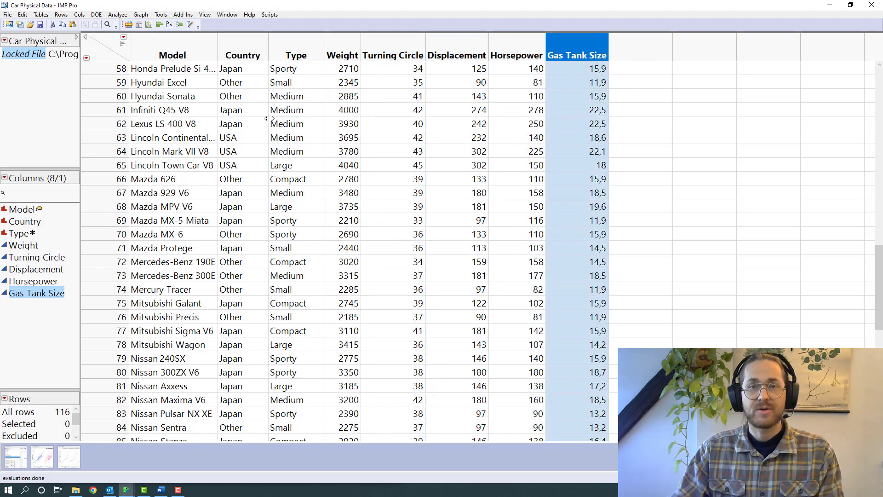
pyautogui.click(153, 52)
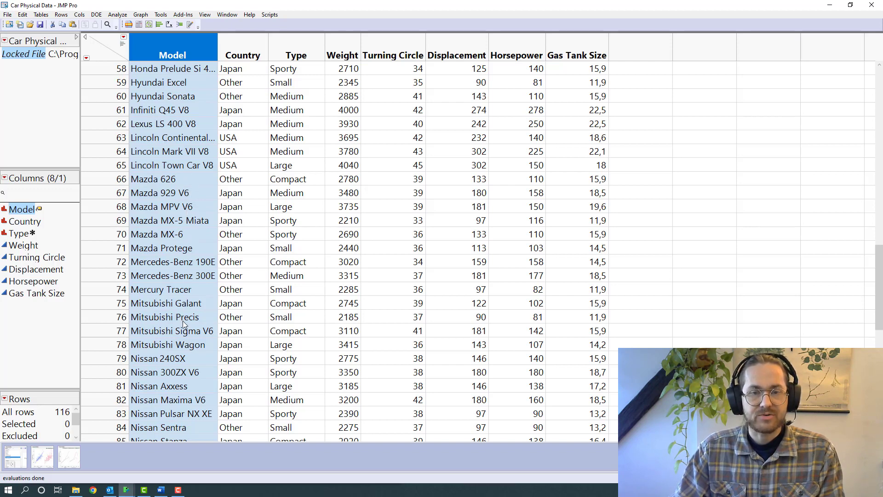
# Recode Model to a new column keeping each car's first word, e.g. Acura, Audi, BMW.
pyautogui.click(189, 25)
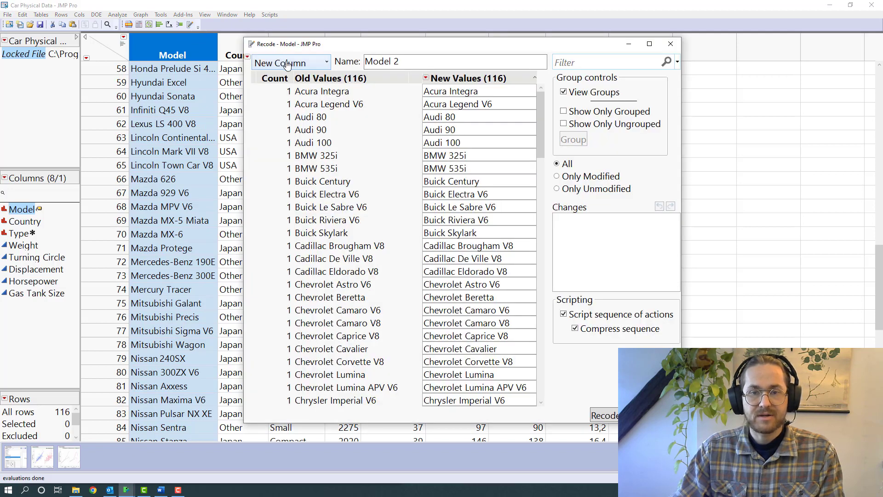
pyautogui.click(288, 64)
pyautogui.click(286, 64)
pyautogui.click(248, 57)
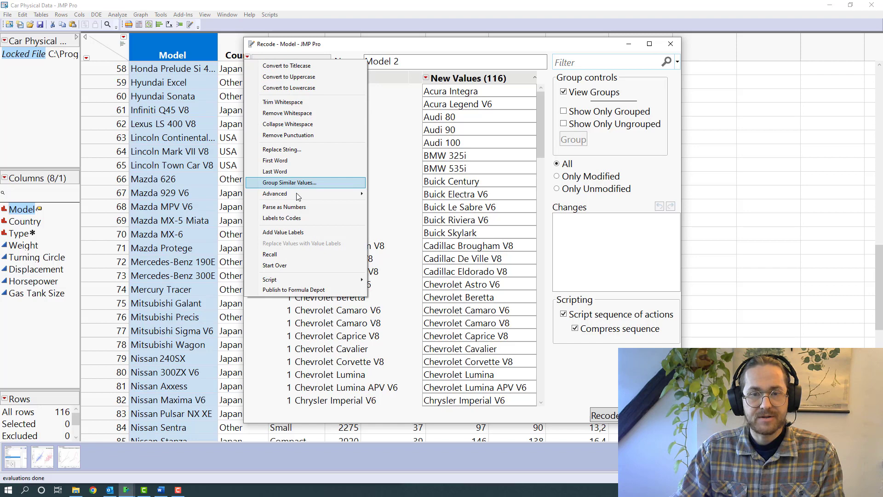
pyautogui.click(299, 160)
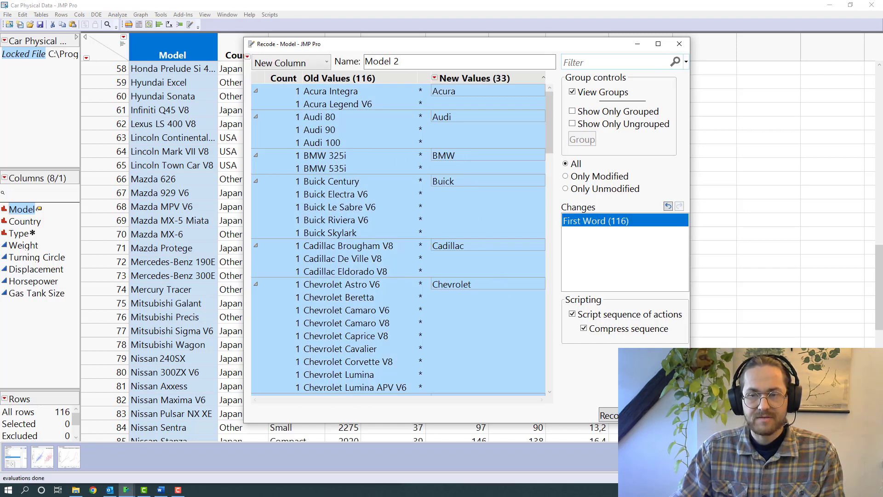
pyautogui.click(608, 416)
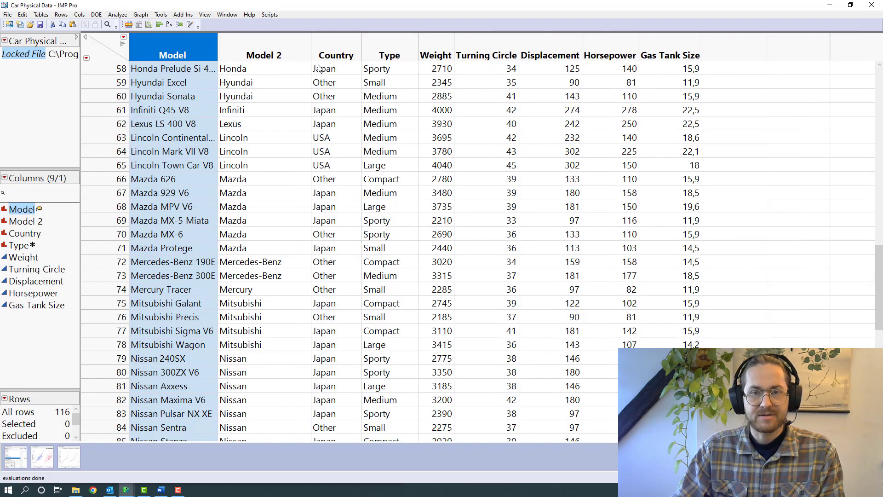
pyautogui.moveTo(312, 51); pyautogui.dragTo(301, 52)
pyautogui.scroll(-6, 238, 206)
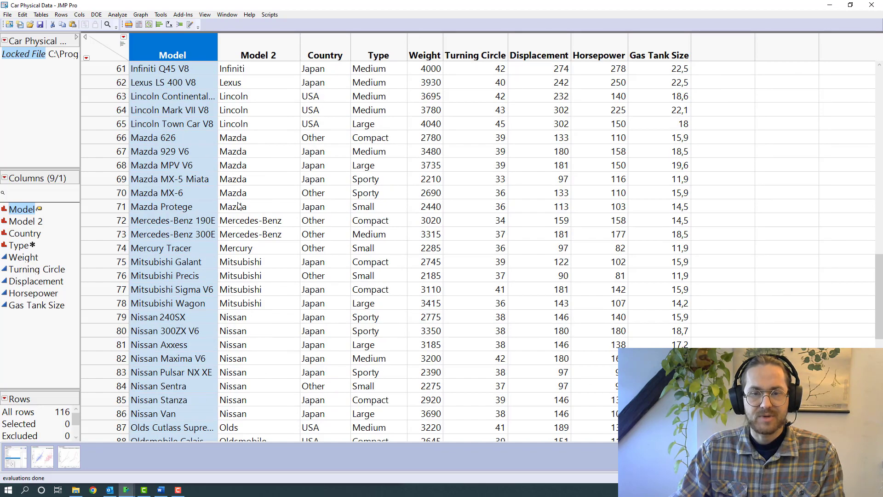
pyautogui.scroll(7, 238, 206)
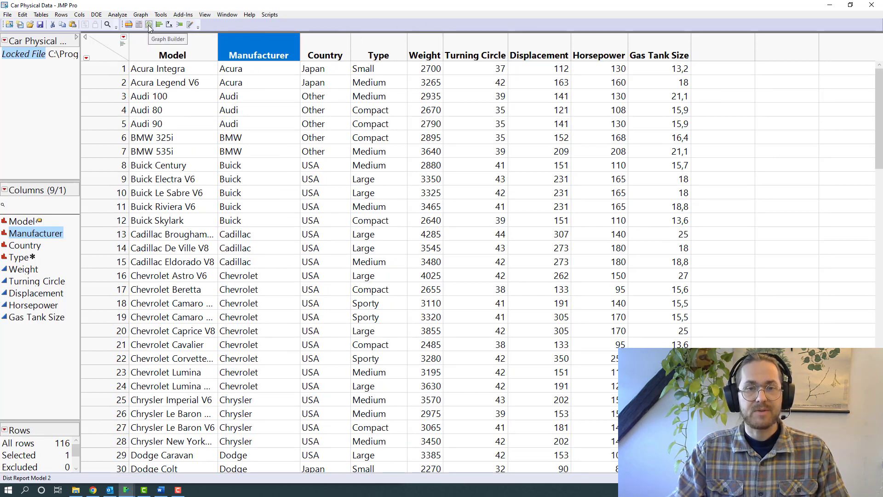
# Launch Graph Builder and enlarge its window over the data table.
pyautogui.click(141, 15)
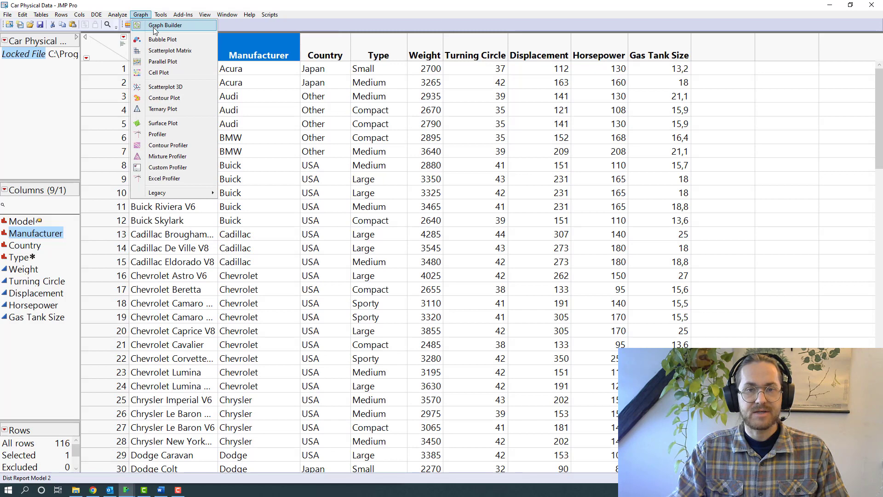
pyautogui.click(153, 26)
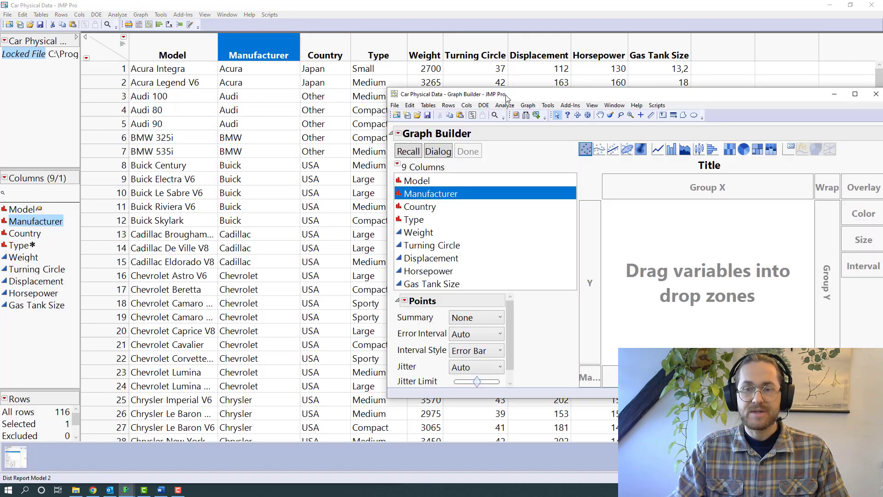
pyautogui.moveTo(506, 98); pyautogui.dragTo(179, 26)
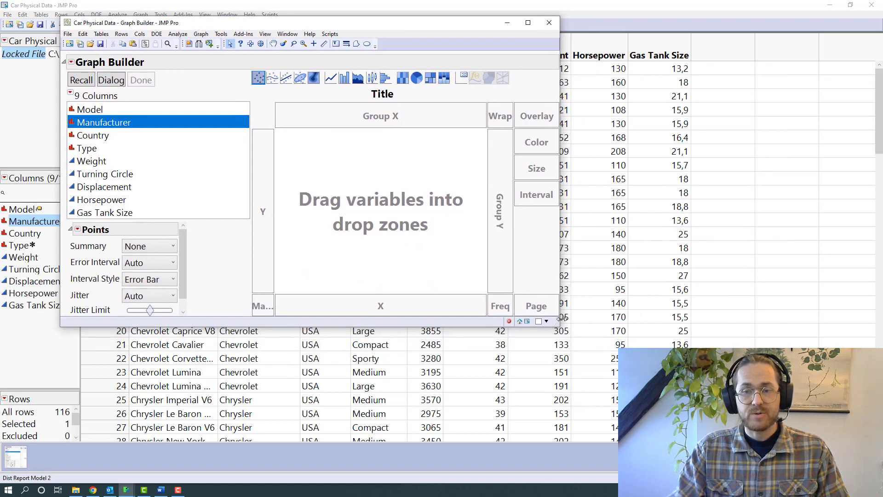
pyautogui.moveTo(561, 324); pyautogui.dragTo(738, 333)
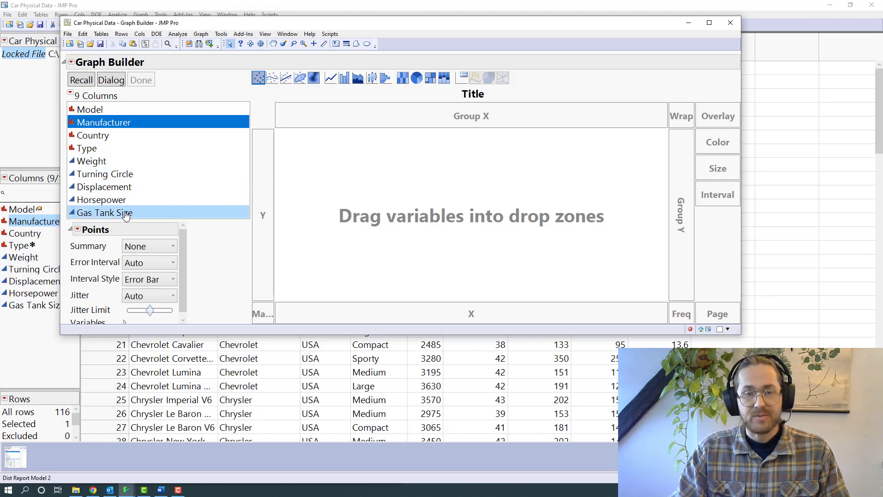
# Plot Gas Tank Size on the Y axis against Horsepower on the X axis.
pyautogui.moveTo(126, 215); pyautogui.dragTo(260, 221)
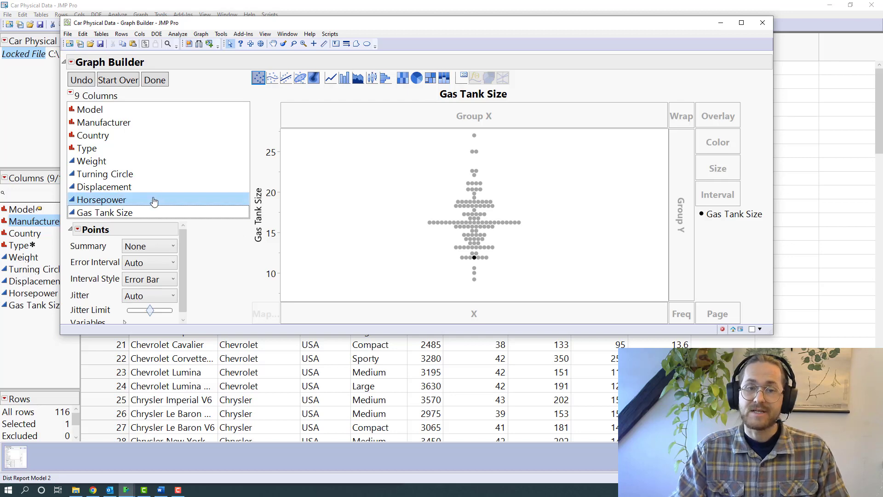
pyautogui.moveTo(154, 201); pyautogui.dragTo(401, 313)
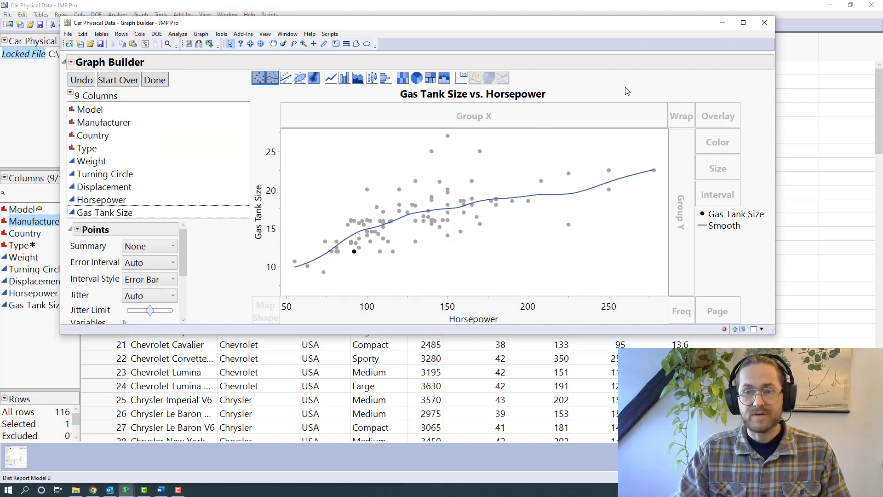
pyautogui.moveTo(626, 85)
pyautogui.mouseDown()
pyautogui.moveTo(458, 96)
pyautogui.moveTo(491, 149)
pyautogui.moveTo(594, 164)
pyautogui.moveTo(580, 132)
pyautogui.moveTo(626, 138)
pyautogui.moveTo(679, 233)
pyautogui.moveTo(682, 127)
pyautogui.moveTo(699, 118)
pyautogui.moveTo(690, 168)
pyautogui.moveTo(695, 201)
pyautogui.mouseUp()
pyautogui.press('Escape')
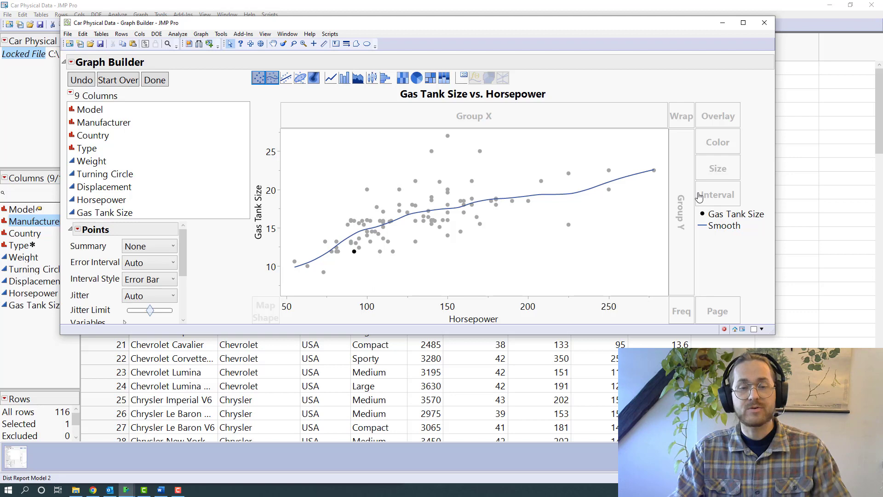
pyautogui.click(147, 151)
pyautogui.moveTo(147, 150); pyautogui.dragTo(171, 152)
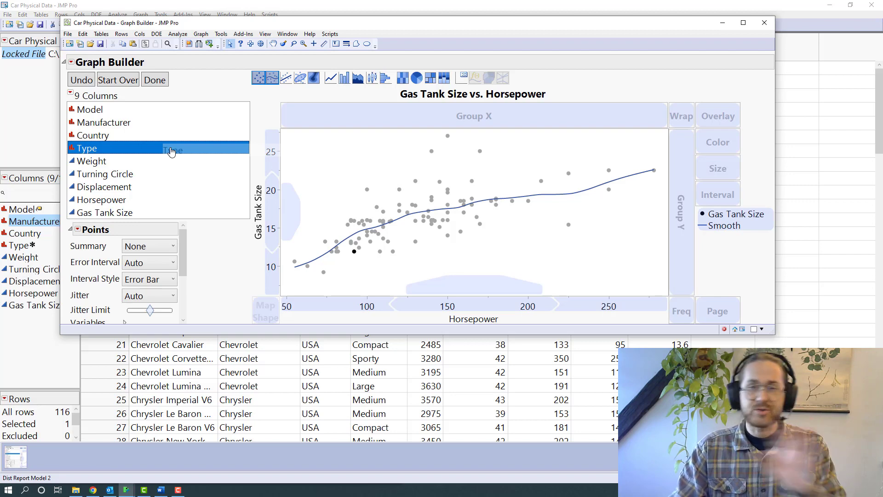
pyautogui.moveTo(171, 152); pyautogui.dragTo(675, 86)
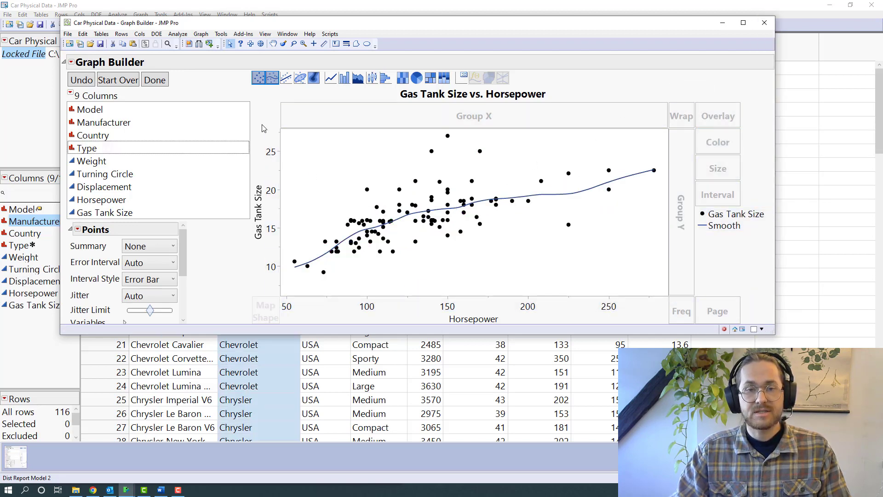
# Replace the smooth curve and points with a fitted line and confidence band, and enlarge the graph.
pyautogui.moveTo(575, 75)
pyautogui.mouseDown()
pyautogui.moveTo(525, 54)
pyautogui.moveTo(300, 53)
pyautogui.moveTo(228, 69)
pyautogui.moveTo(394, 98)
pyautogui.moveTo(542, 85)
pyautogui.moveTo(476, 54)
pyautogui.moveTo(272, 58)
pyautogui.moveTo(232, 87)
pyautogui.moveTo(338, 101)
pyautogui.moveTo(504, 102)
pyautogui.mouseUp()
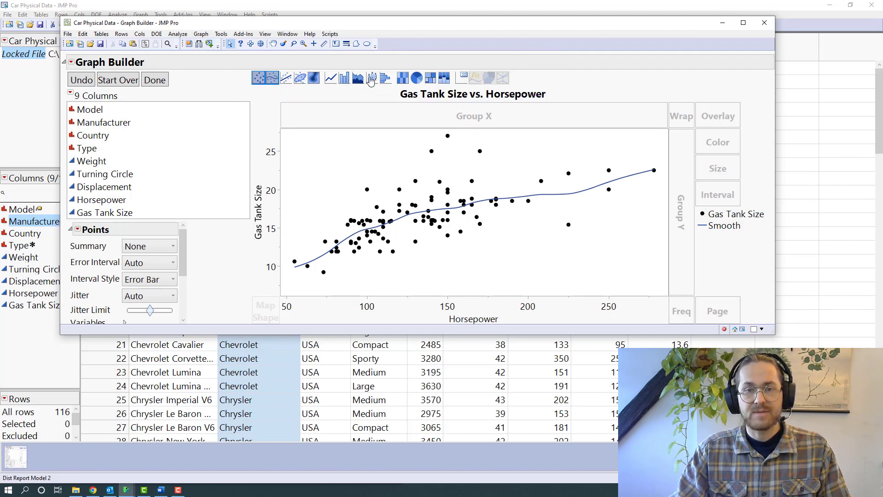
pyautogui.moveTo(568, 81)
pyautogui.mouseDown()
pyautogui.moveTo(490, 110)
pyautogui.moveTo(259, 238)
pyautogui.moveTo(215, 246)
pyautogui.moveTo(221, 225)
pyautogui.moveTo(206, 249)
pyautogui.moveTo(243, 259)
pyautogui.moveTo(231, 241)
pyautogui.mouseUp()
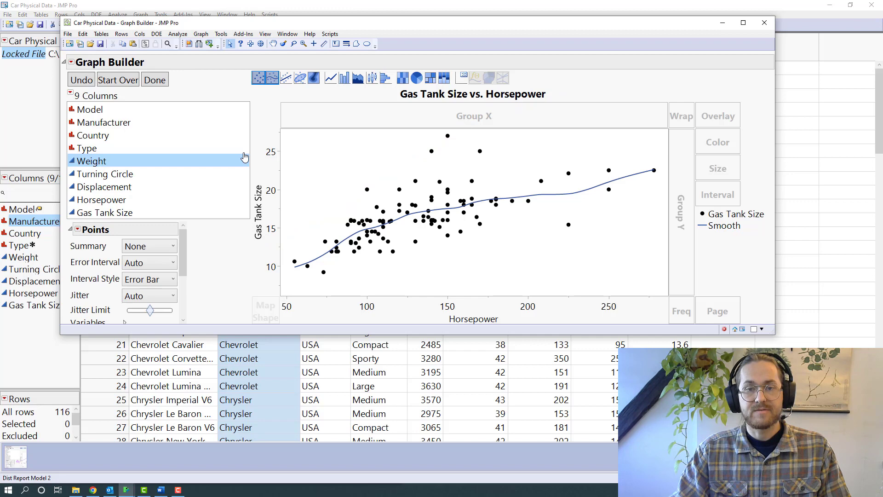
pyautogui.scroll(-3, 118, 241)
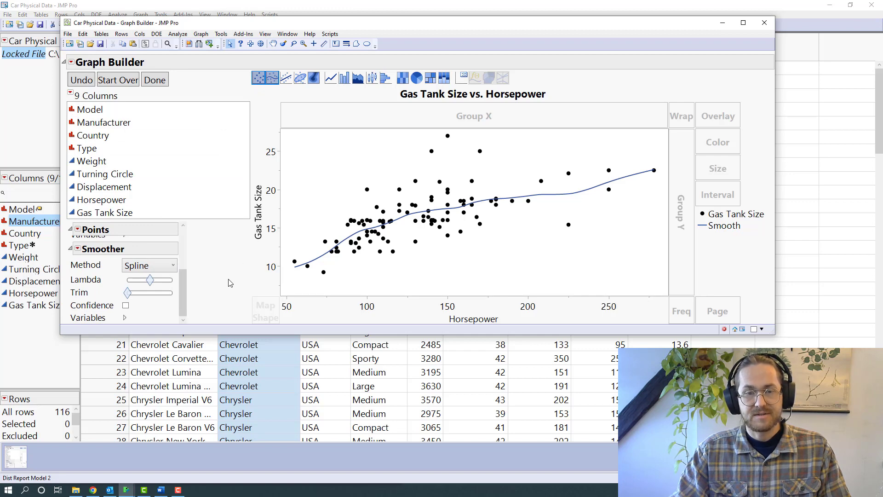
pyautogui.click(273, 79)
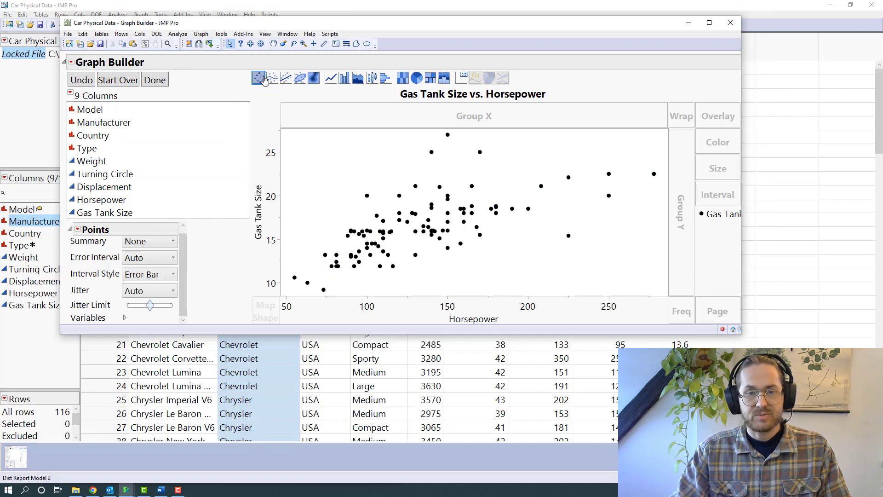
pyautogui.click(259, 78)
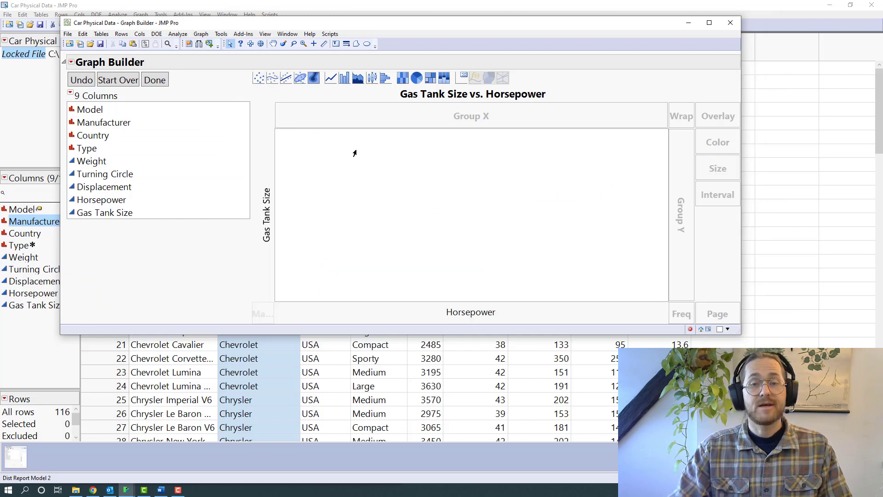
pyautogui.click(286, 78)
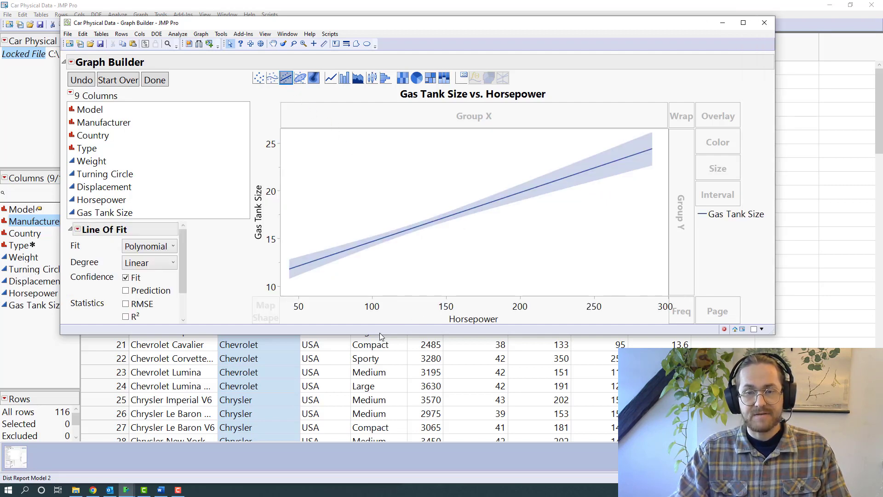
pyautogui.moveTo(379, 333); pyautogui.dragTo(385, 421)
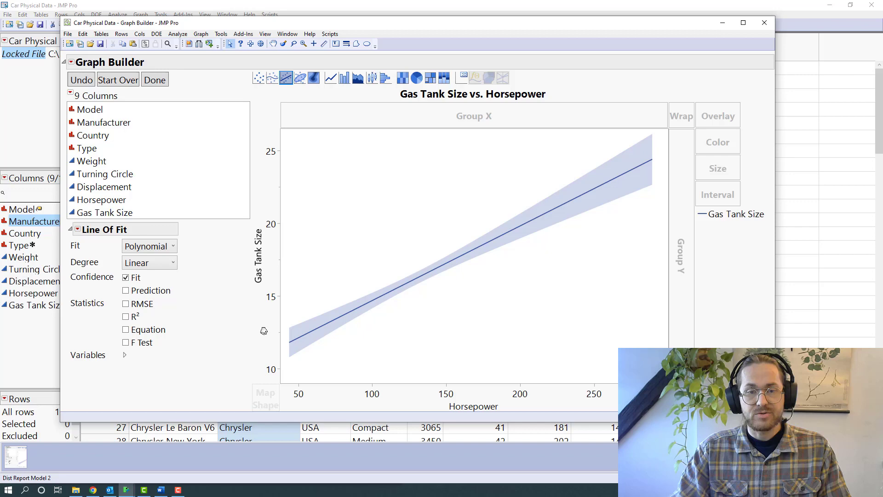
# Show the prediction band, RMSE and R² for the linear fit.
pyautogui.click(158, 292)
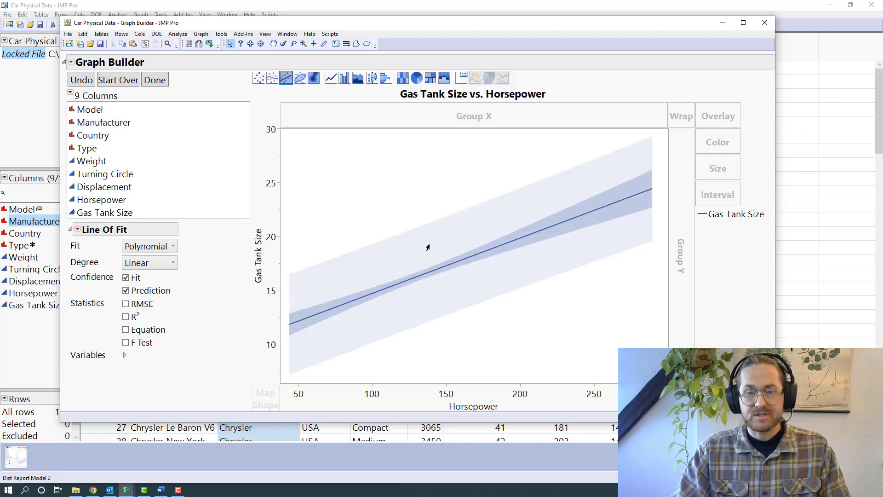
pyautogui.click(140, 304)
pyautogui.click(137, 318)
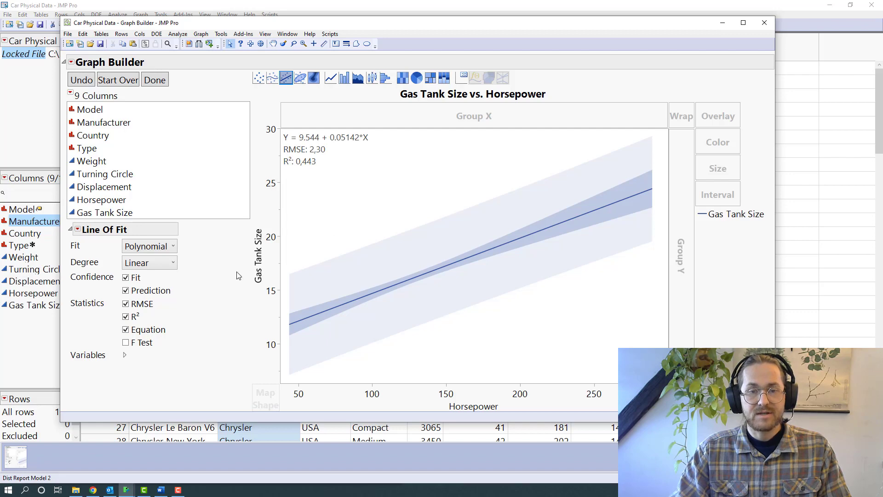
pyautogui.click(157, 265)
pyautogui.click(168, 267)
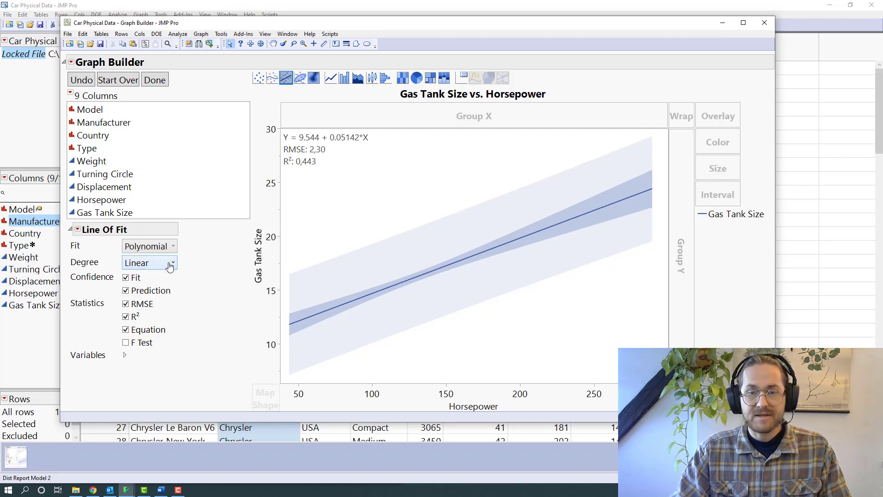
# Show points with a density ellipse at 50% coverage and a mean point.
pyautogui.click(262, 79)
pyautogui.click(301, 79)
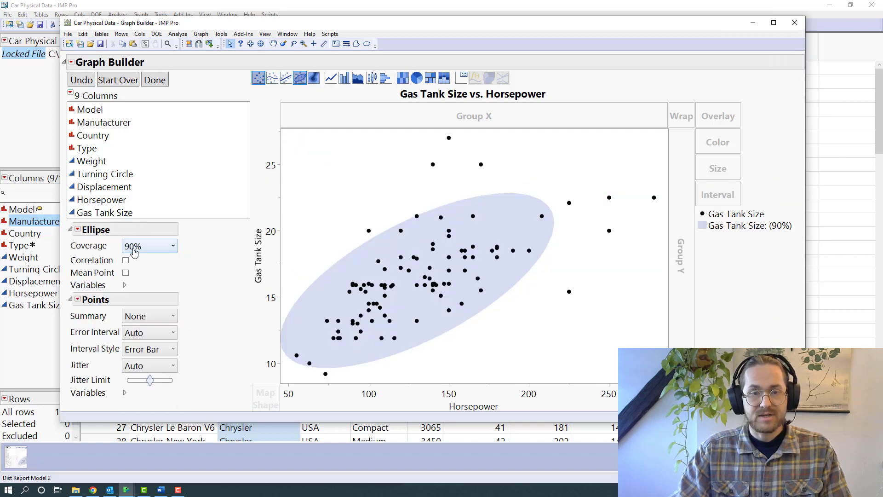
pyautogui.click(125, 273)
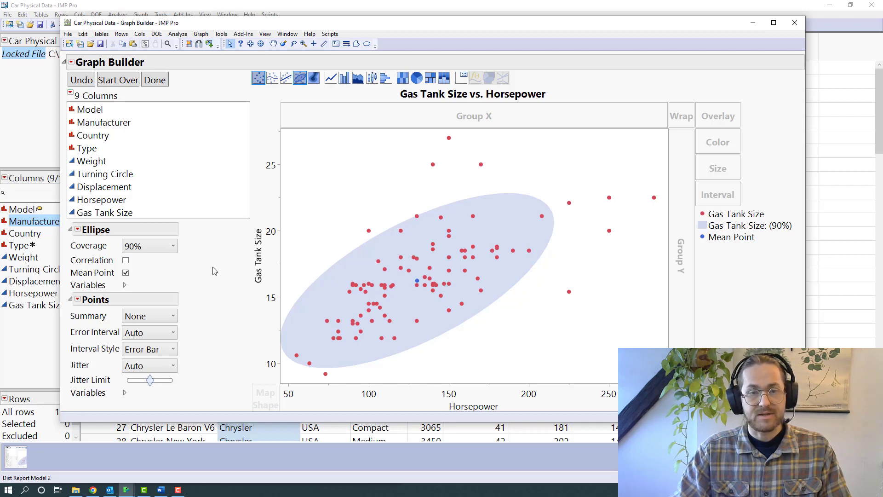
pyautogui.click(156, 246)
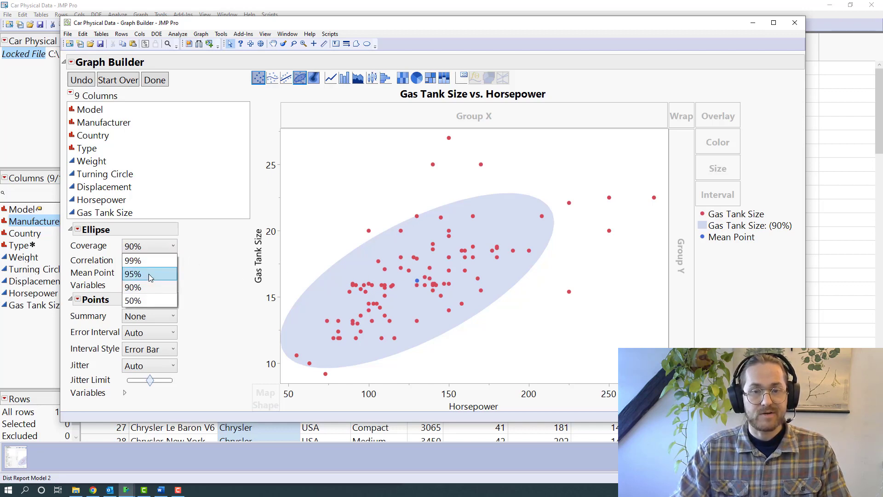
pyautogui.click(145, 300)
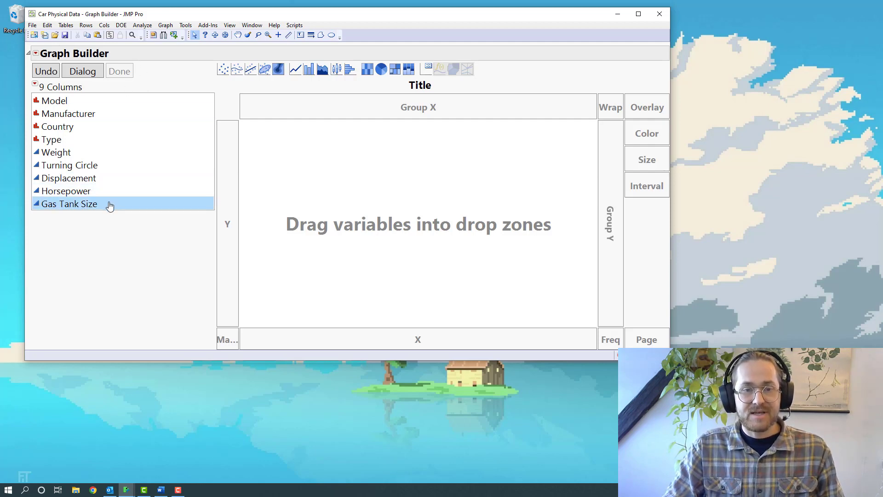
# Put Gas Tank Size on Y, with Horsepower and Displacement as side-by-side X panels.
pyautogui.moveTo(109, 207); pyautogui.dragTo(229, 207)
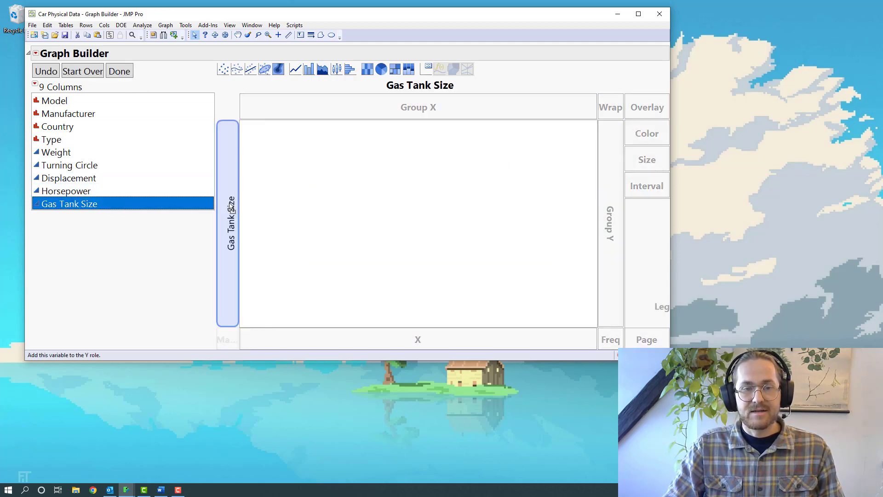
pyautogui.moveTo(161, 195); pyautogui.dragTo(438, 341)
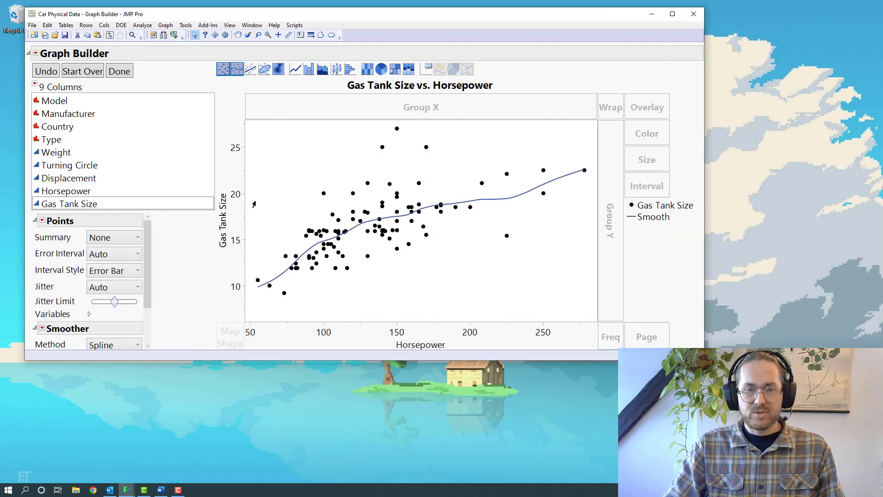
pyautogui.moveTo(103, 183); pyautogui.dragTo(276, 212)
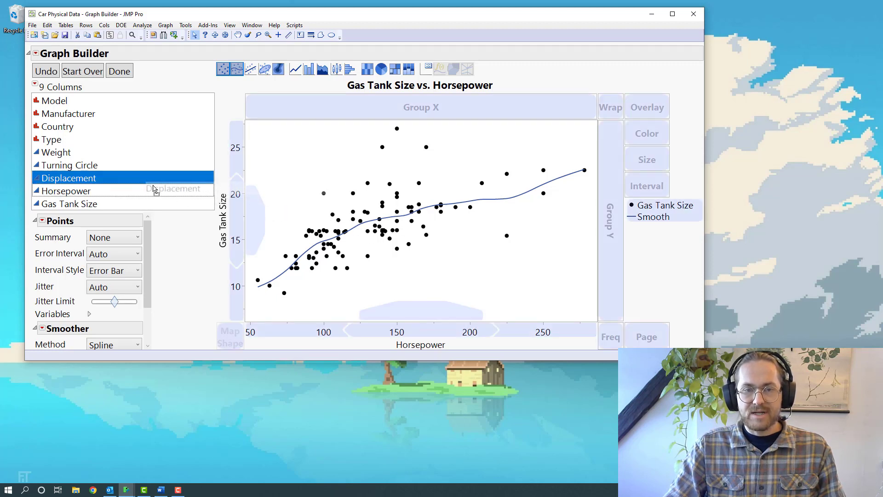
pyautogui.moveTo(153, 189); pyautogui.dragTo(528, 335)
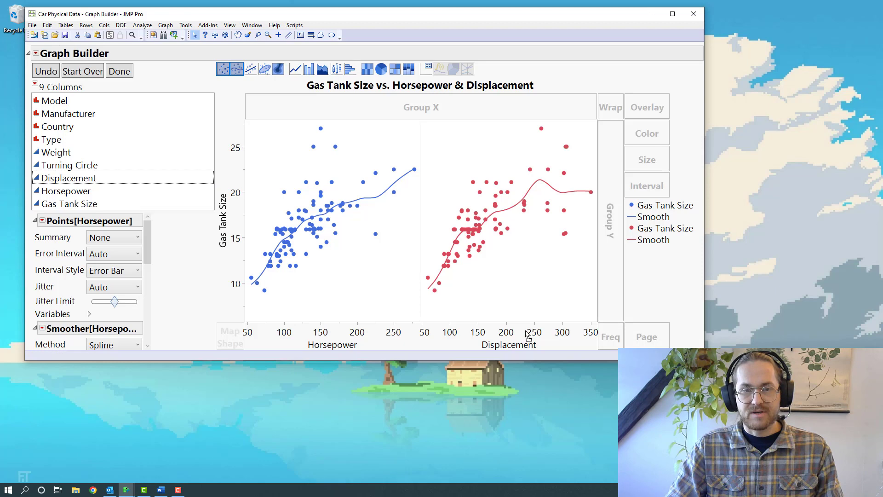
# Add Turning Circle, Weight and Type as further horizontal panels against Gas Tank Size.
pyautogui.click(135, 183)
pyautogui.keyDown('shift'); pyautogui.click(94, 165); pyautogui.keyUp('shift')
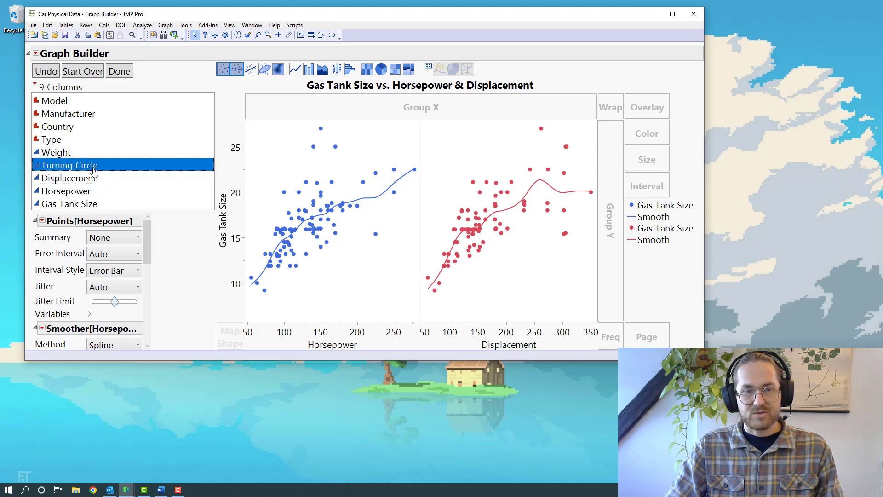
pyautogui.moveTo(94, 167); pyautogui.dragTo(571, 333)
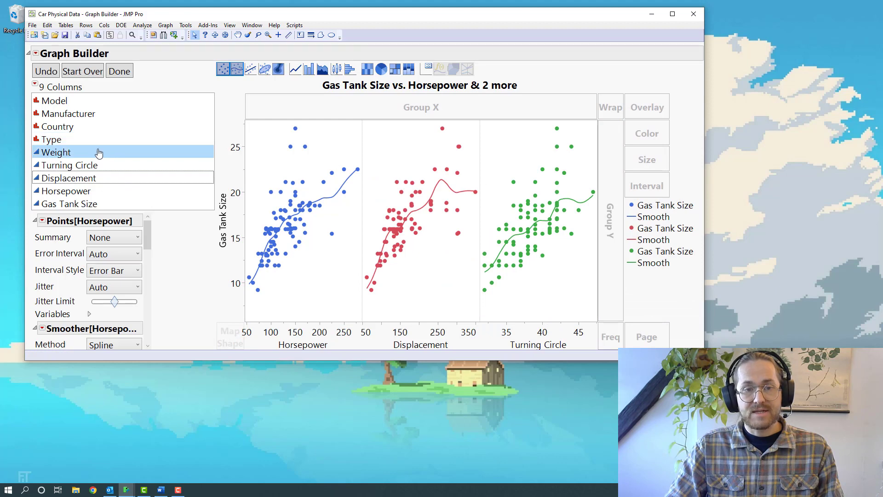
pyautogui.moveTo(98, 152); pyautogui.dragTo(580, 332)
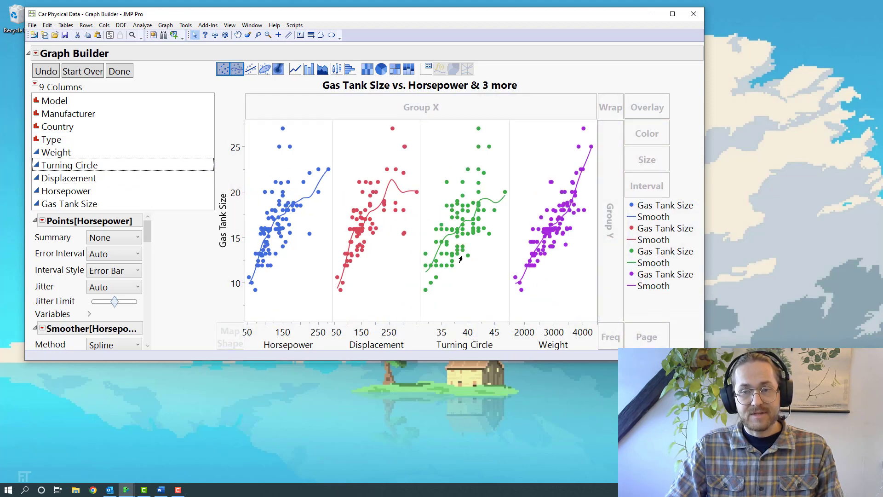
pyautogui.moveTo(95, 140); pyautogui.dragTo(591, 334)
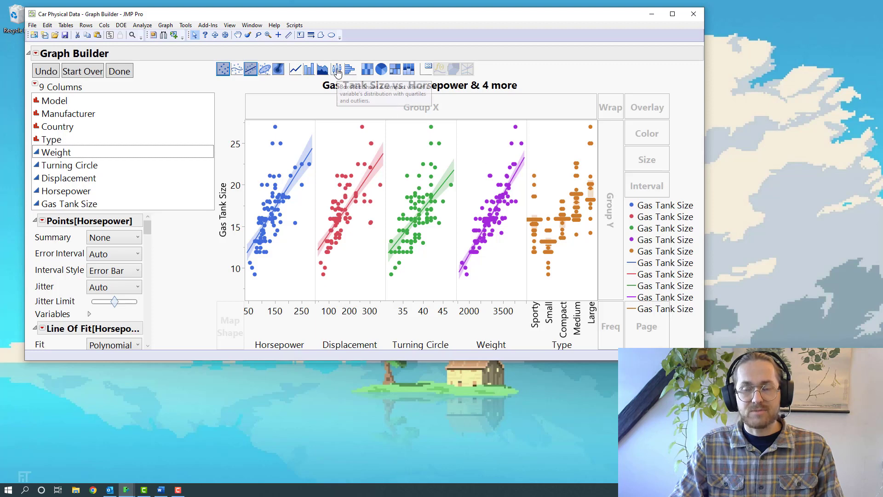
# Add box plots to the Type panel, finish the graph, and hide the legend.
pyautogui.moveTo(337, 72)
pyautogui.mouseDown()
pyautogui.moveTo(349, 84)
pyautogui.moveTo(506, 99)
pyautogui.moveTo(558, 158)
pyautogui.mouseUp()
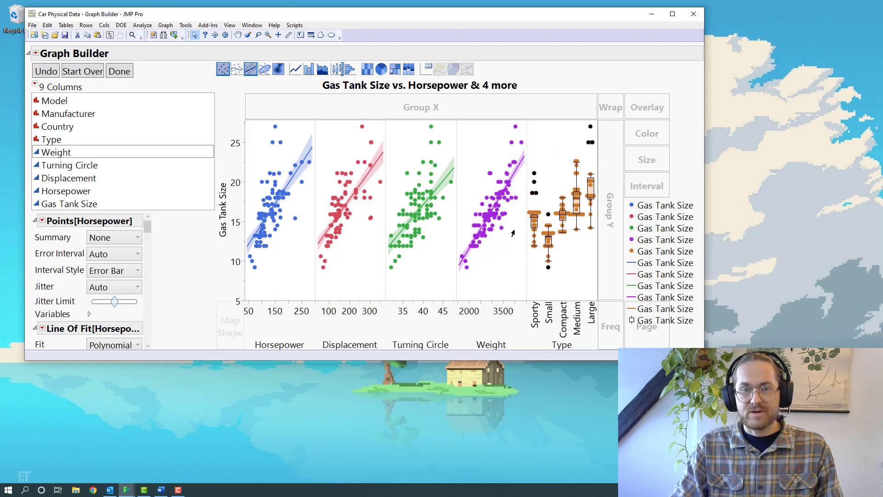
pyautogui.click(127, 71)
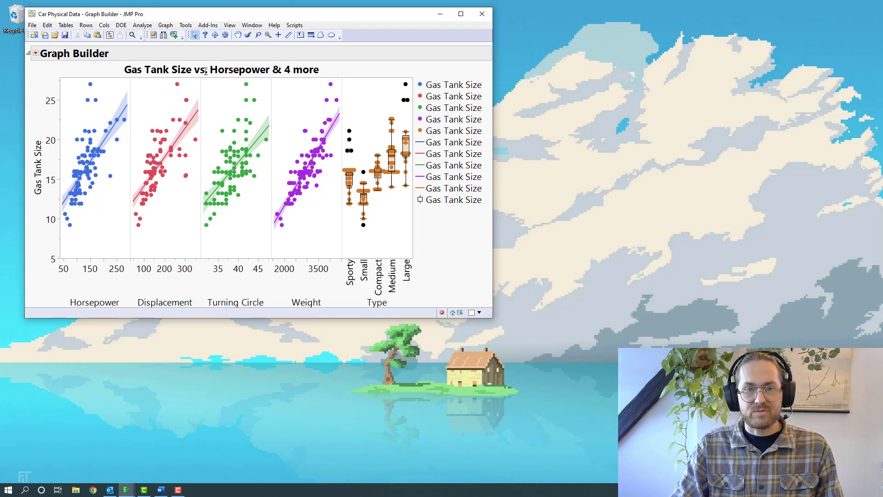
pyautogui.click(36, 54)
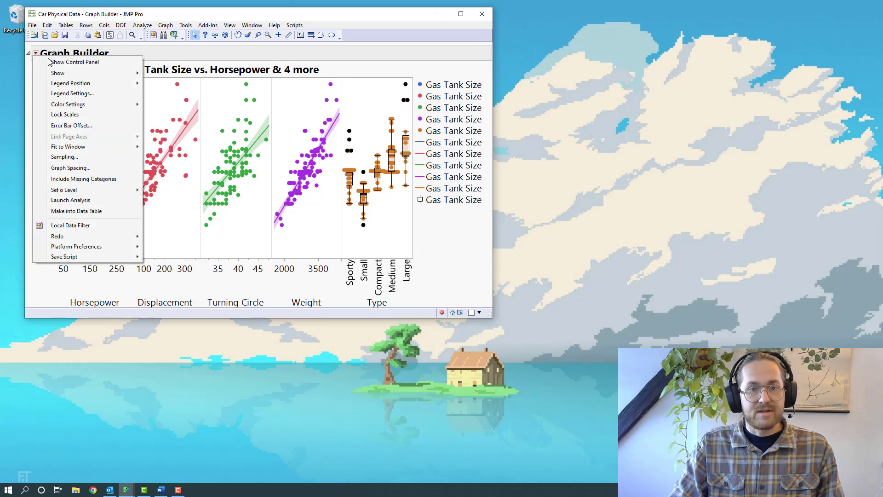
pyautogui.moveTo(64, 73)
pyautogui.click(167, 93)
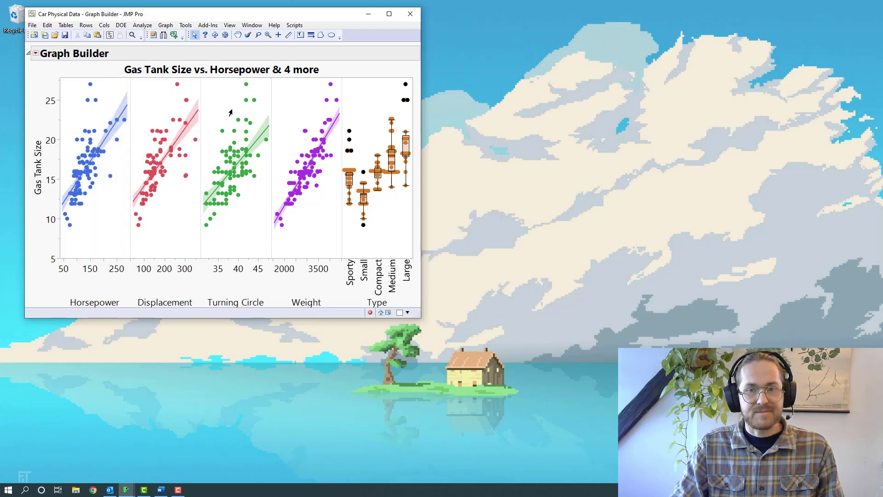
pyautogui.doubleClick(94, 77)
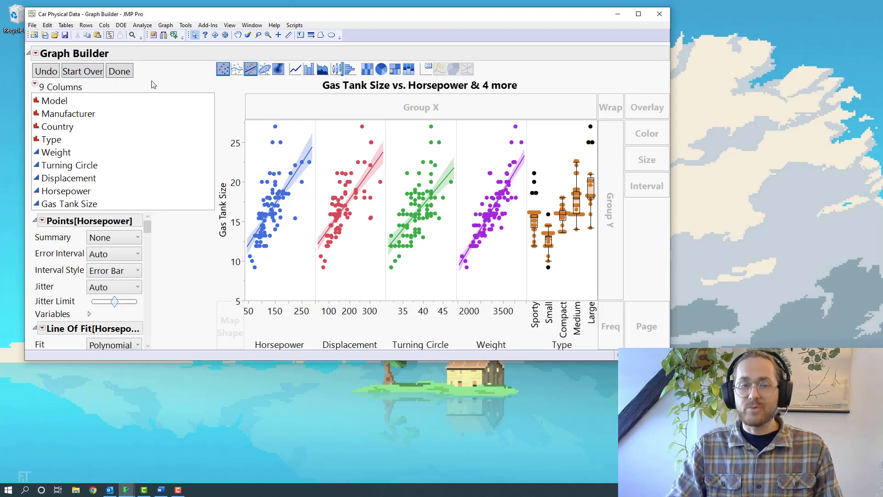
# Start over, preview Weight as a Y-axis dot plot, then clear it again.
pyautogui.click(83, 73)
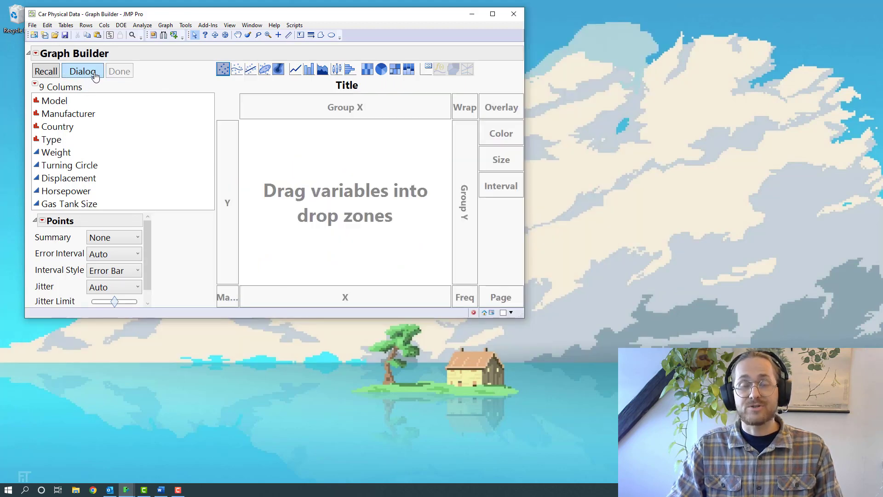
pyautogui.click(80, 155)
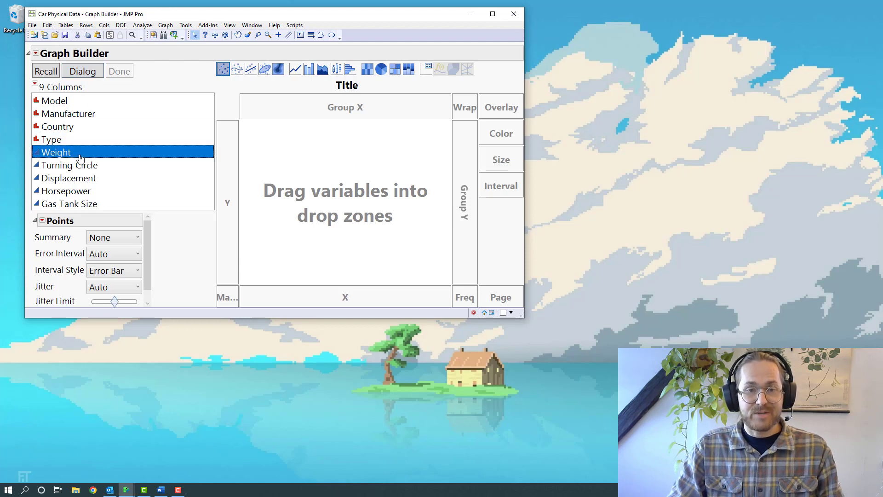
pyautogui.moveTo(81, 156); pyautogui.dragTo(230, 194)
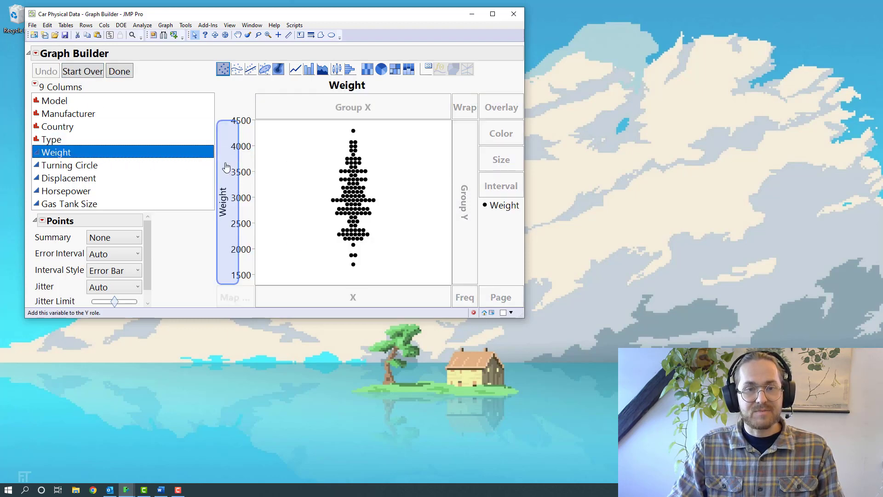
pyautogui.click(87, 70)
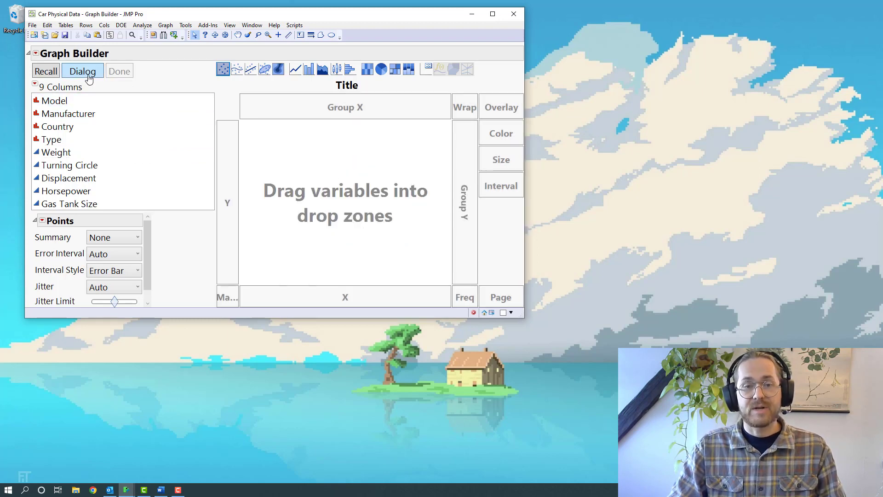
# In the launch dialog, cast Displacement and Horsepower as Y; Weight, Turning Circle, Gas Tank Size as X.
pyautogui.click(89, 78)
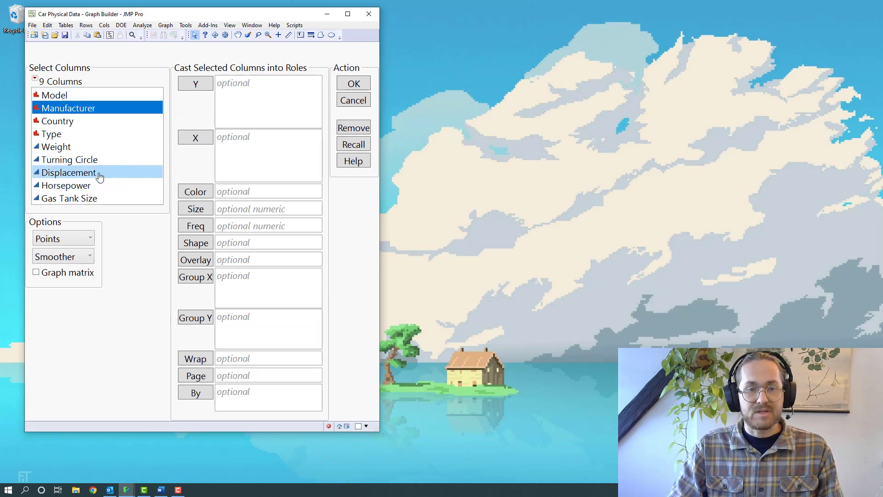
pyautogui.moveTo(106, 173); pyautogui.dragTo(129, 185)
pyautogui.click(196, 86)
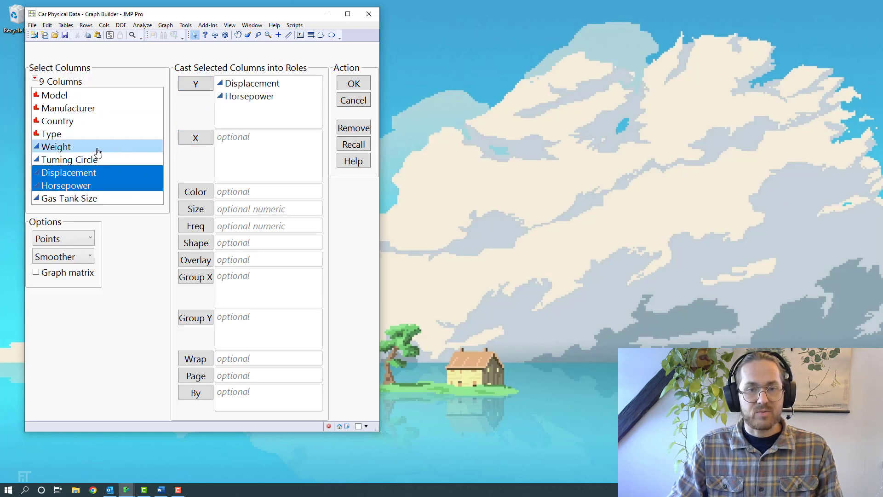
pyautogui.moveTo(98, 152); pyautogui.dragTo(97, 161)
pyautogui.keyDown('ctrl'); pyautogui.click(105, 199); pyautogui.keyUp('ctrl')
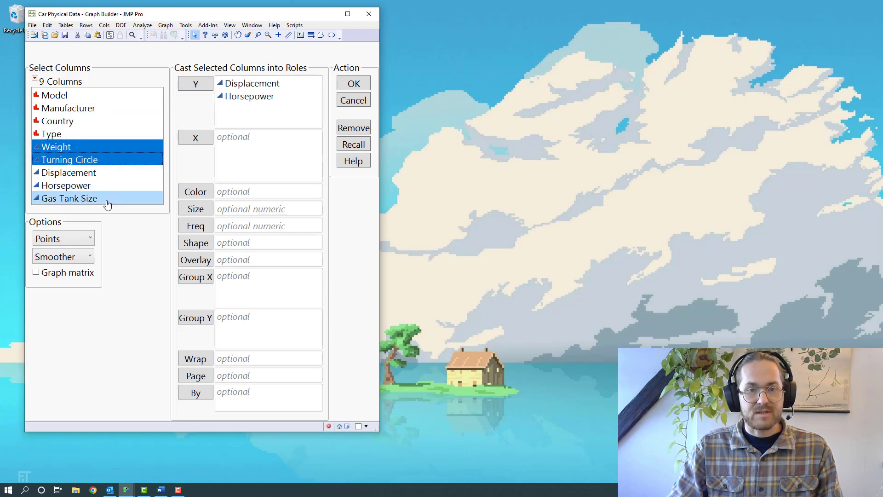
pyautogui.click(199, 146)
pyautogui.moveTo(39, 286)
pyautogui.mouseDown()
pyautogui.moveTo(92, 287)
pyautogui.moveTo(71, 298)
pyautogui.mouseUp()
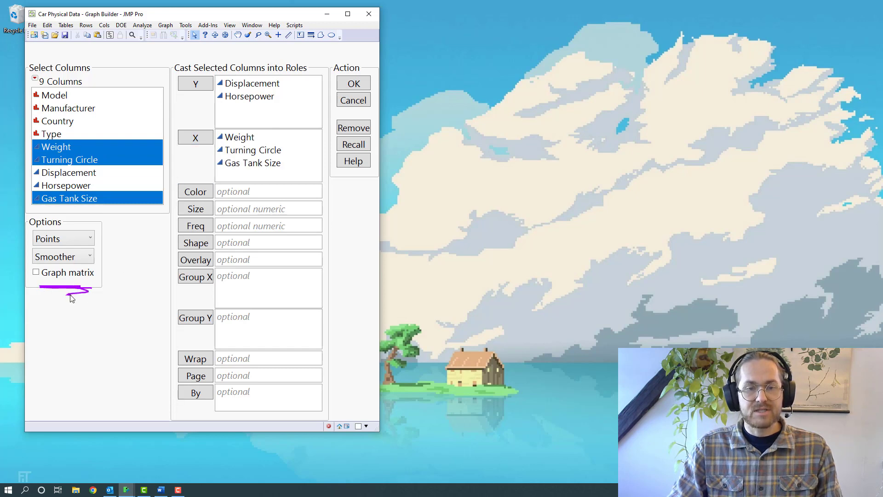
# Build the graph matrix, resize it, and merge Displacement onto the Horsepower Y axis.
pyautogui.click(351, 87)
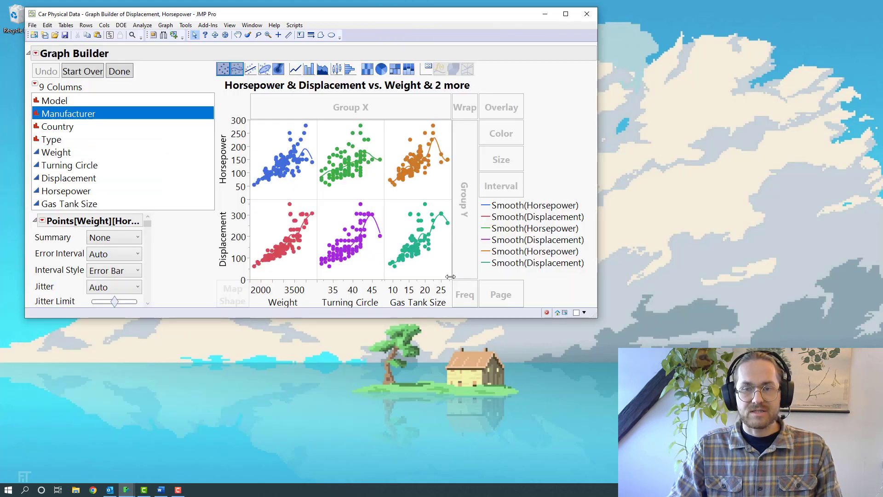
pyautogui.moveTo(450, 279); pyautogui.dragTo(572, 348)
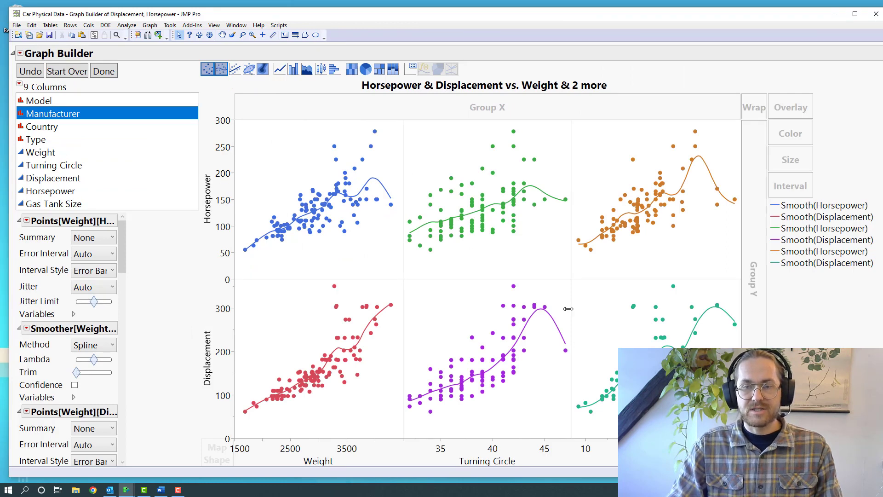
pyautogui.moveTo(571, 279); pyautogui.dragTo(546, 265)
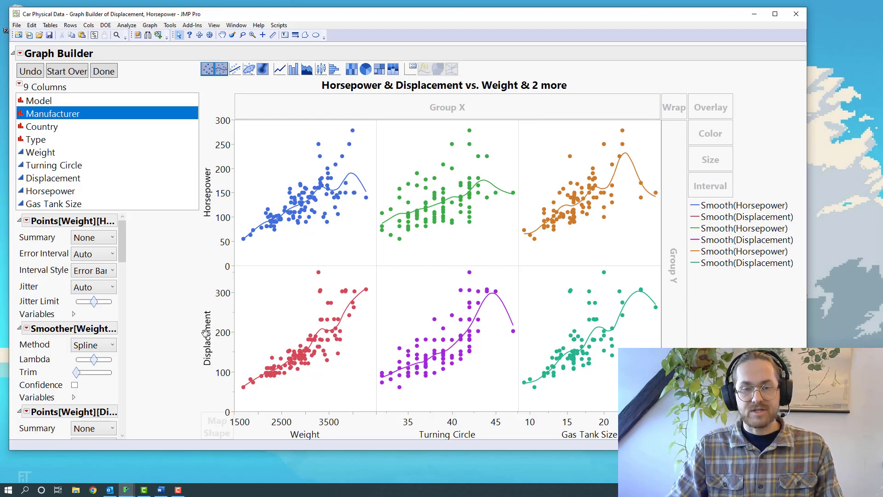
pyautogui.moveTo(206, 336); pyautogui.dragTo(247, 257)
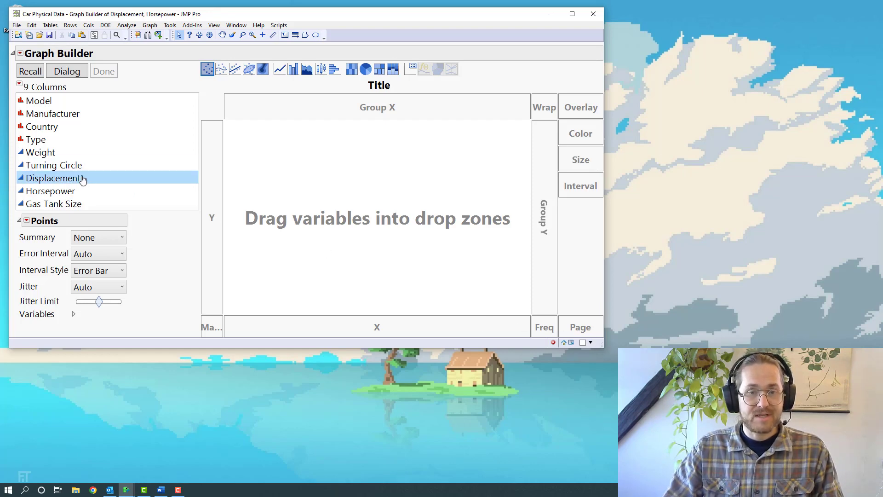
# Plot Gas Tank Size by Type as overlapping kernel density curves instead of histograms.
pyautogui.click(177, 140)
pyautogui.moveTo(212, 170); pyautogui.dragTo(212, 171)
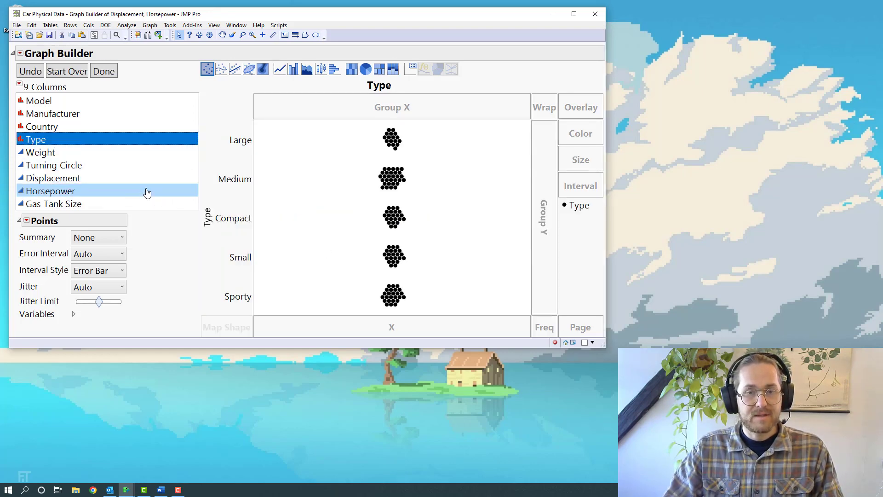
pyautogui.moveTo(126, 203)
pyautogui.mouseDown()
pyautogui.moveTo(424, 334)
pyautogui.moveTo(415, 332)
pyautogui.mouseUp()
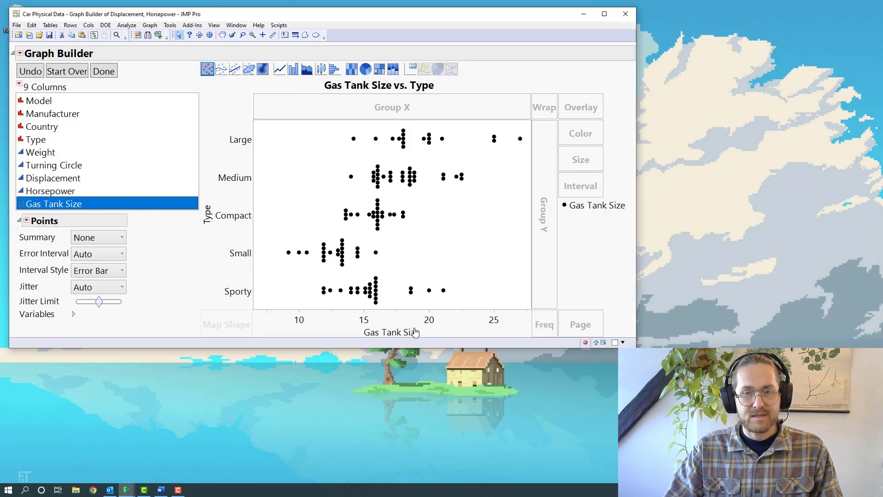
pyautogui.click(335, 70)
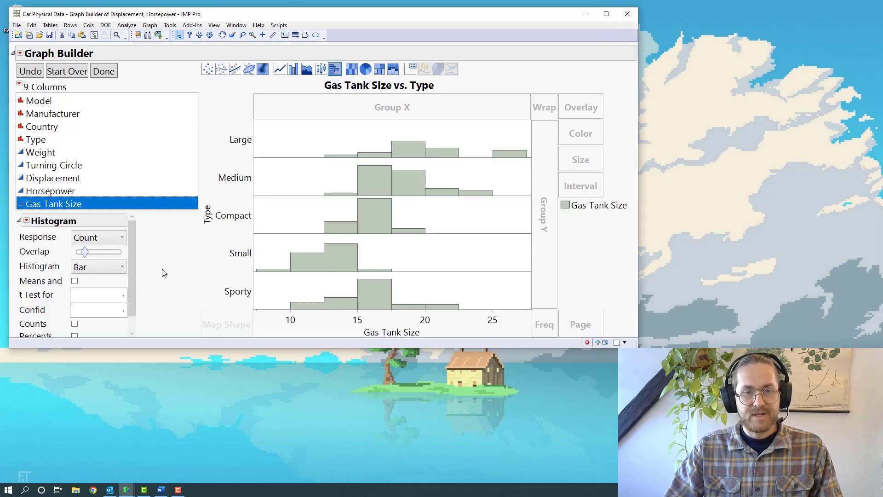
pyautogui.click(90, 270)
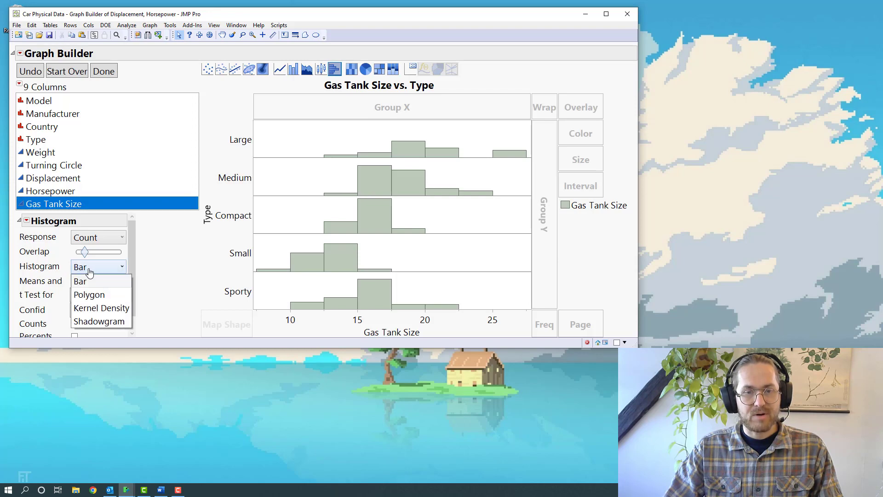
pyautogui.click(102, 308)
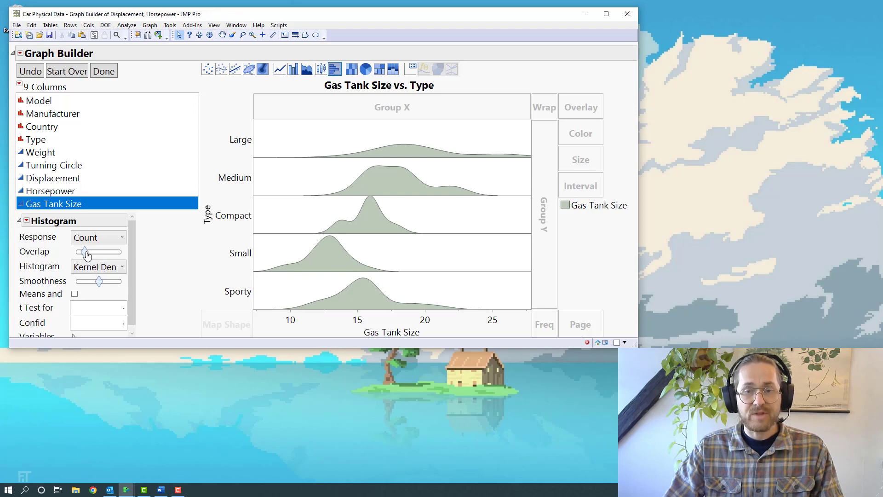
pyautogui.moveTo(84, 252); pyautogui.dragTo(101, 251)
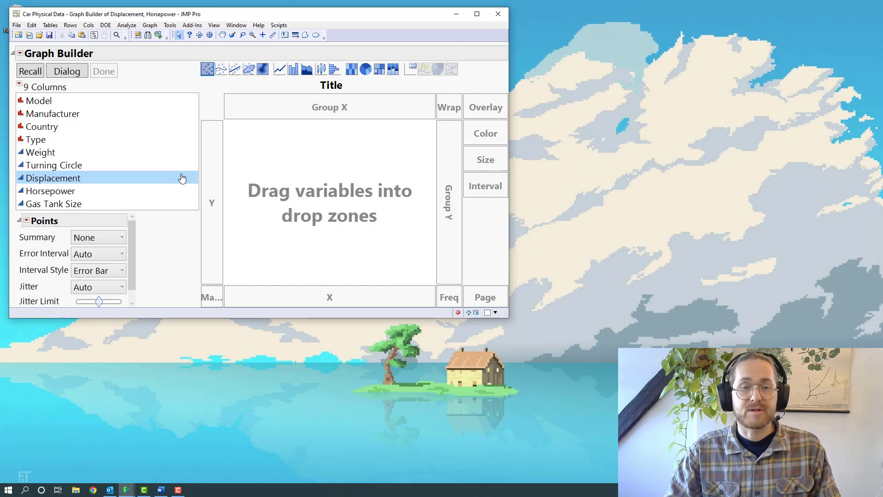
# Build a Type by Country count heatmap and finish editing.
pyautogui.click(113, 140)
pyautogui.click(113, 140)
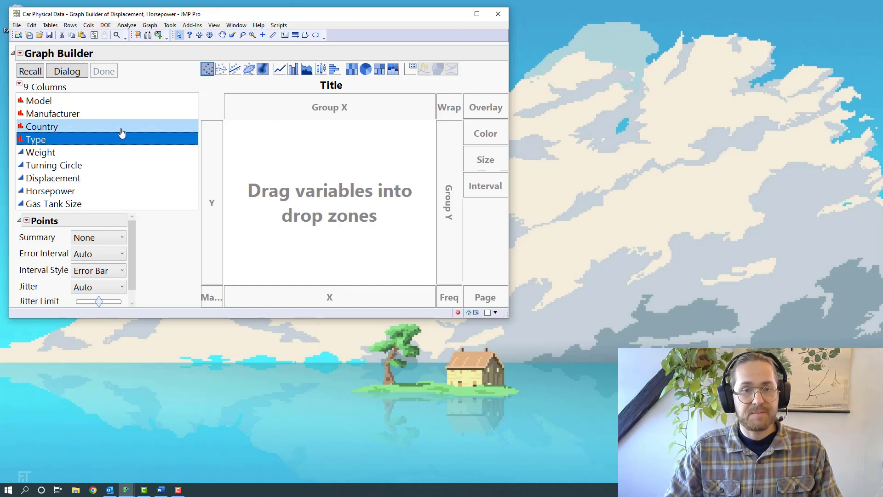
pyautogui.moveTo(209, 158); pyautogui.dragTo(210, 159)
pyautogui.click(136, 129)
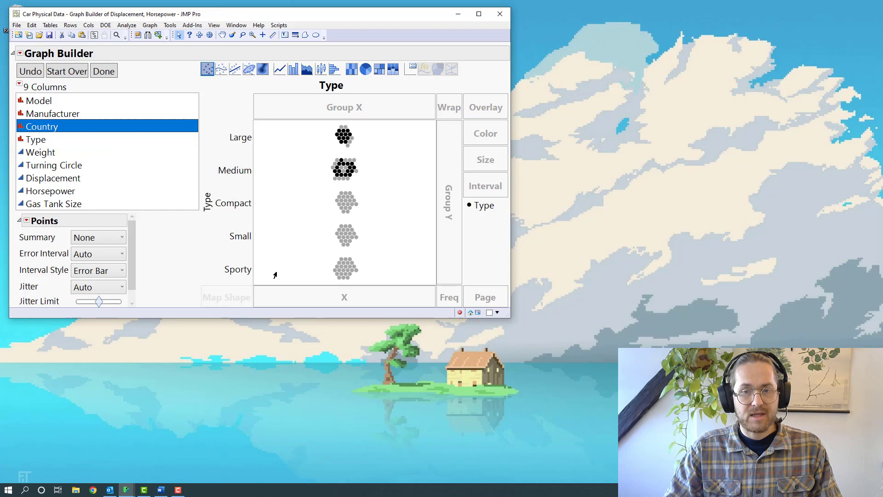
pyautogui.moveTo(296, 297); pyautogui.dragTo(298, 294)
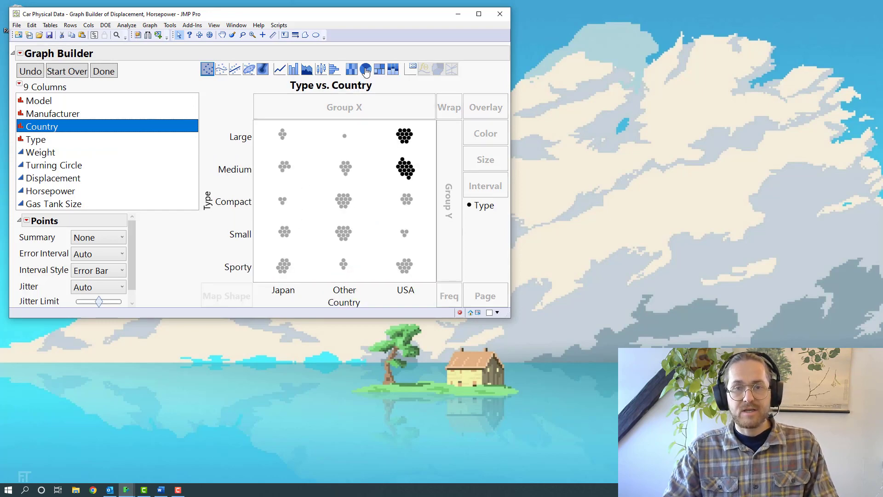
pyautogui.click(351, 70)
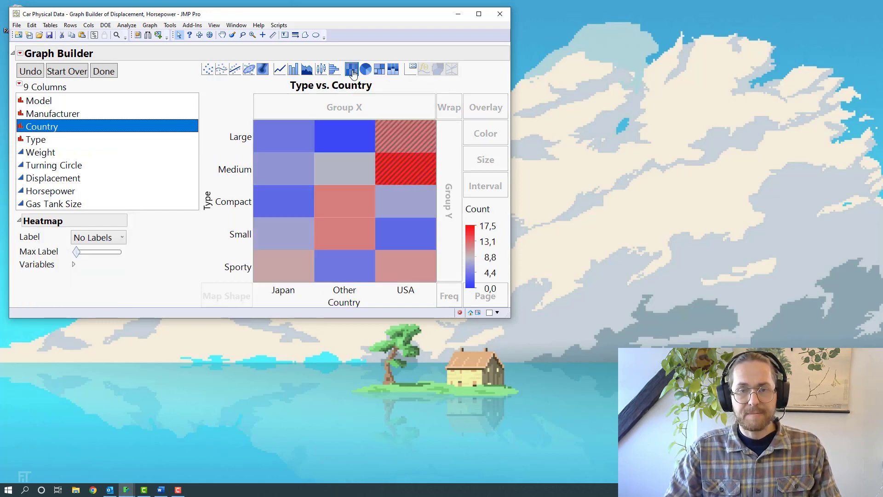
pyautogui.click(115, 72)
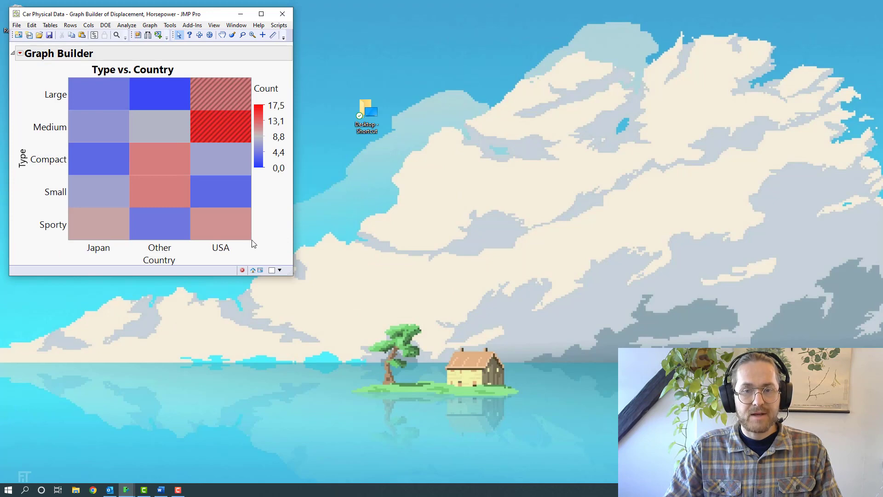
# Enlarge the heatmap and select the 16 cars in the USA Medium cell.
pyautogui.moveTo(249, 239); pyautogui.dragTo(323, 309)
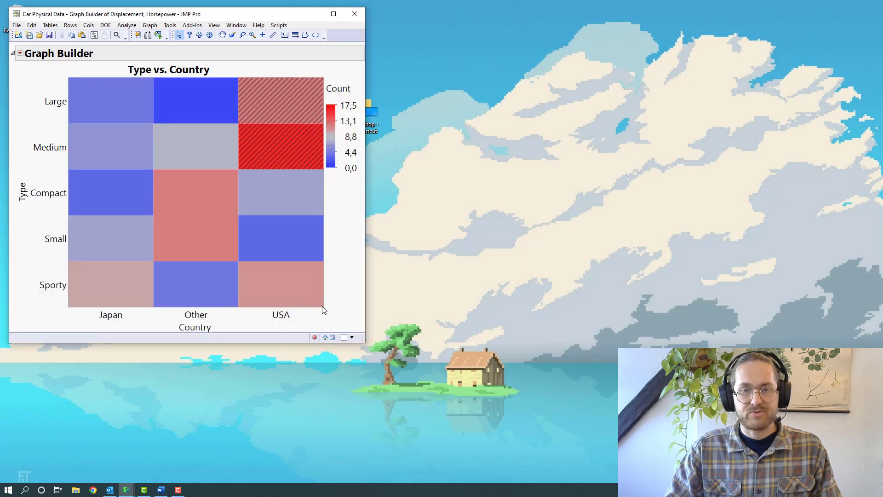
pyautogui.click(284, 199)
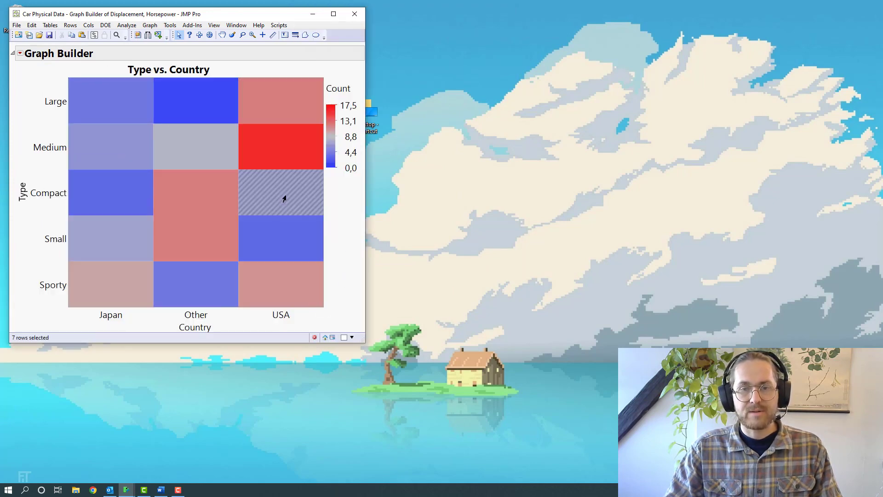
pyautogui.click(268, 147)
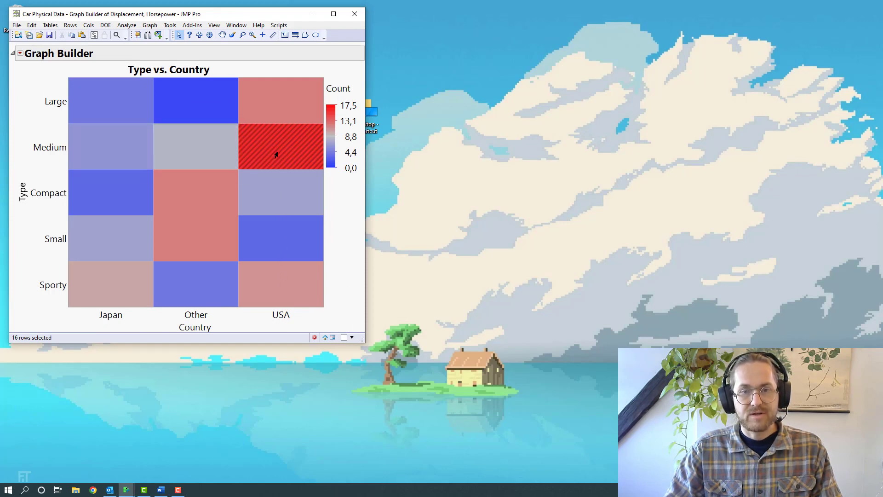
pyautogui.moveTo(276, 155)
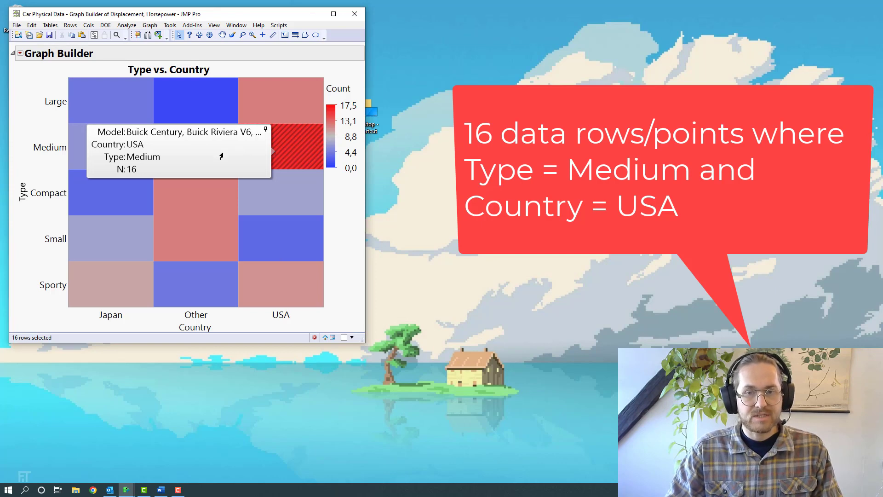
pyautogui.moveTo(106, 206)
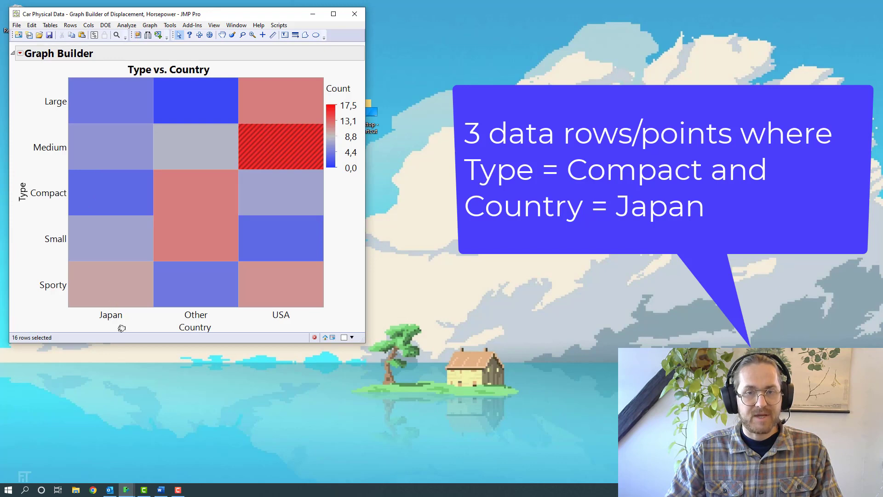
# Run a Fit Y by X analysis with Horsepower as Y and Gas Tank Size as X.
pyautogui.click(127, 27)
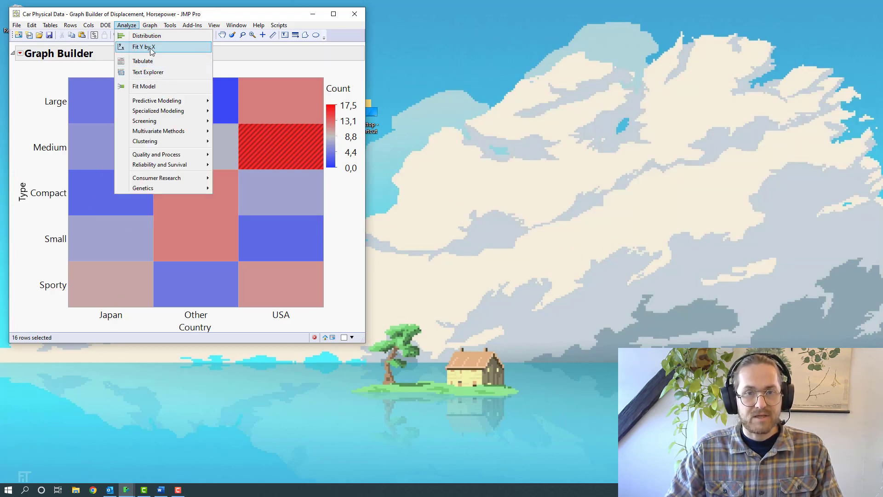
pyautogui.click(150, 48)
pyautogui.moveTo(158, 29); pyautogui.dragTo(509, 35)
pyautogui.click(393, 183)
pyautogui.click(549, 80)
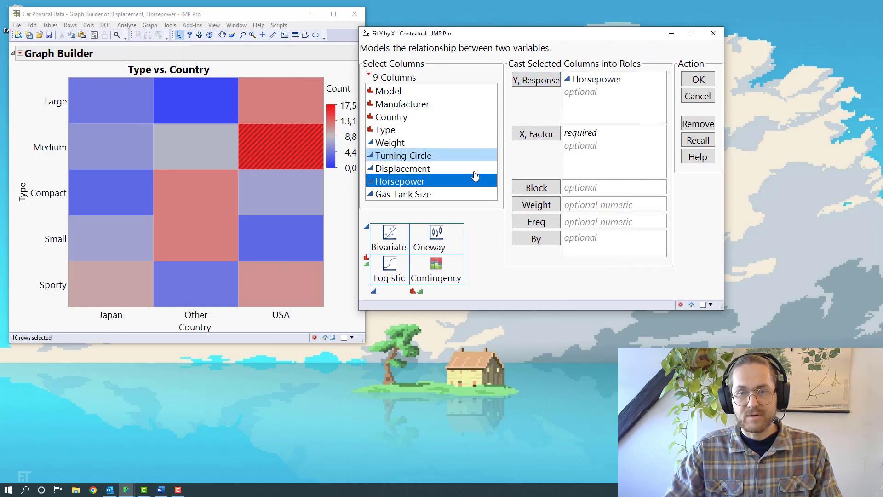
pyautogui.click(454, 193)
pyautogui.click(529, 137)
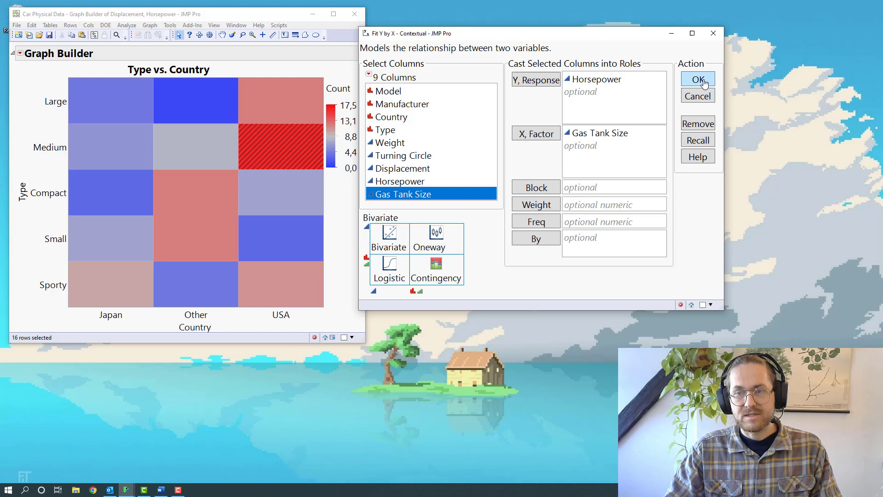
pyautogui.click(698, 80)
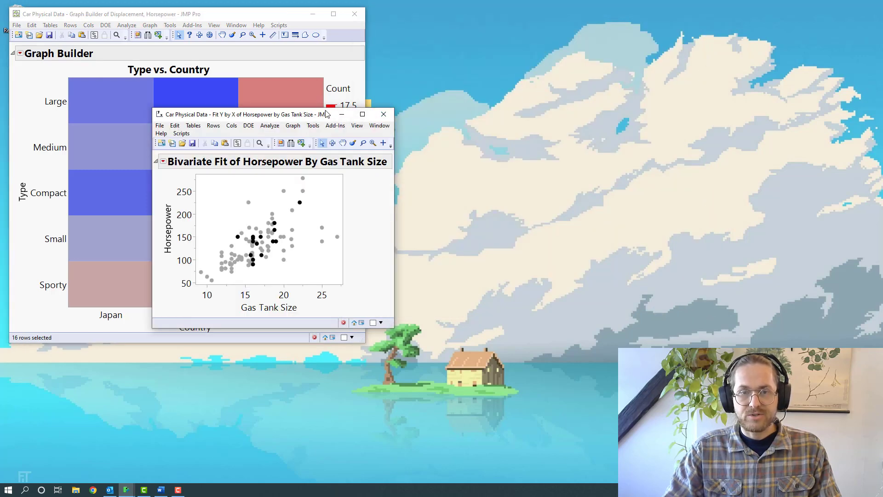
pyautogui.moveTo(326, 114); pyautogui.dragTo(672, 46)
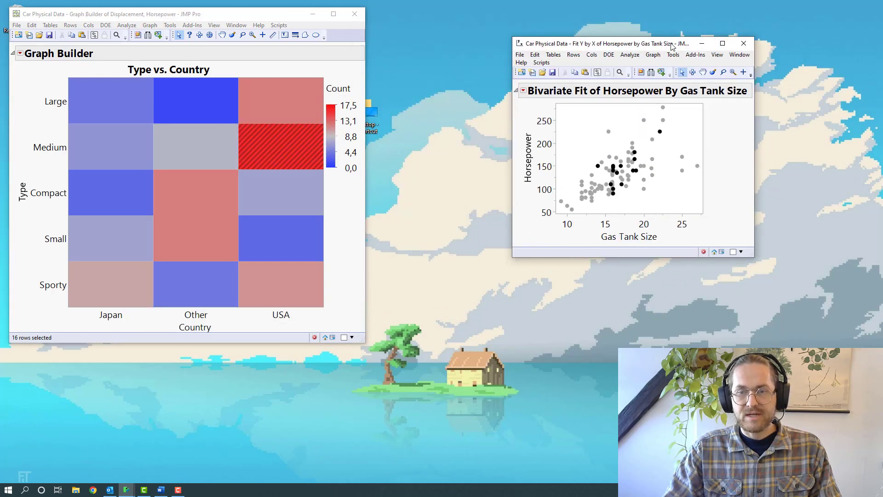
# Add a linear fit line (RSquare 0.443) and save the report's script to the clipboard.
pyautogui.click(523, 92)
pyautogui.click(556, 146)
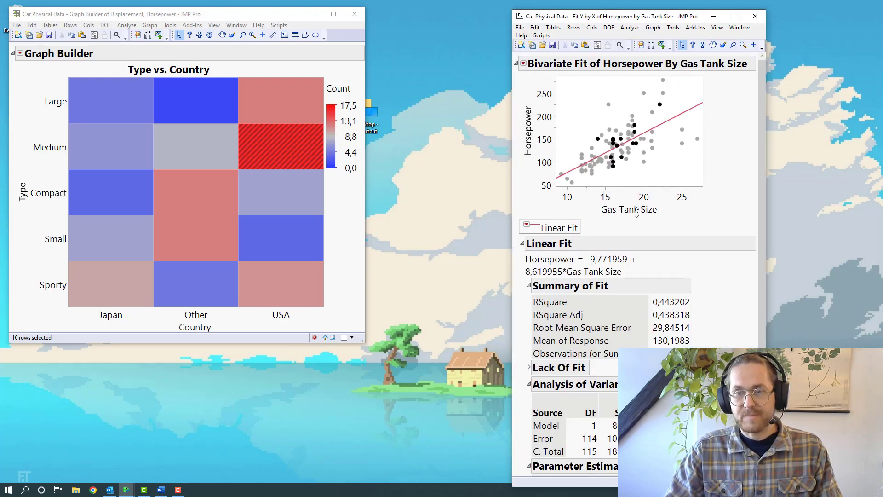
pyautogui.click(524, 64)
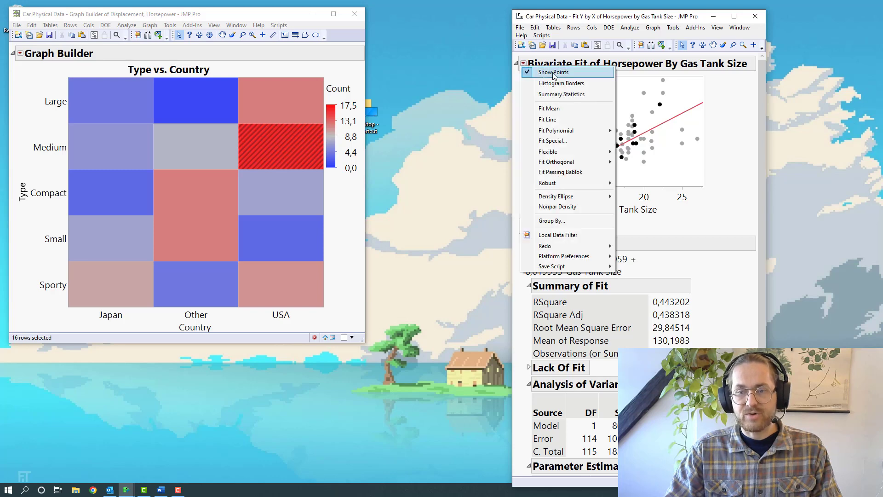
pyautogui.moveTo(598, 267)
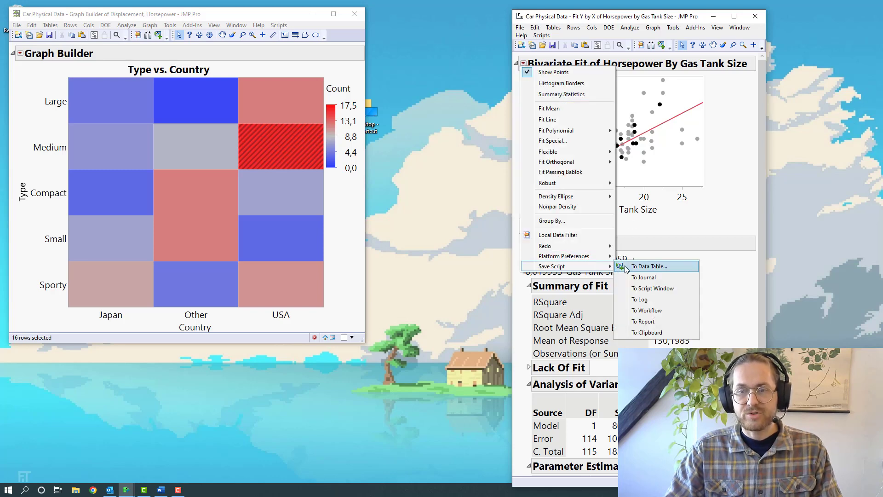
pyautogui.click(664, 333)
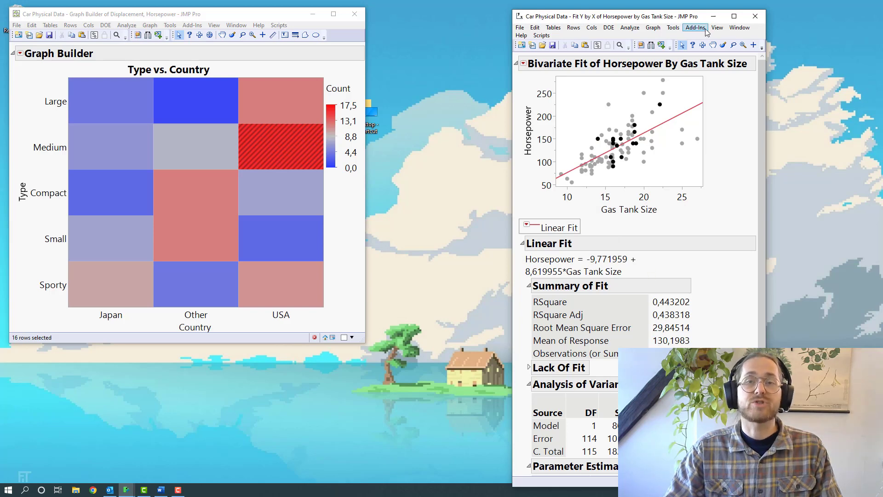
# Close the fit report, paste it as the heatmap's hover graphlet, then open the 16-car USA Medium fit.
pyautogui.click(755, 17)
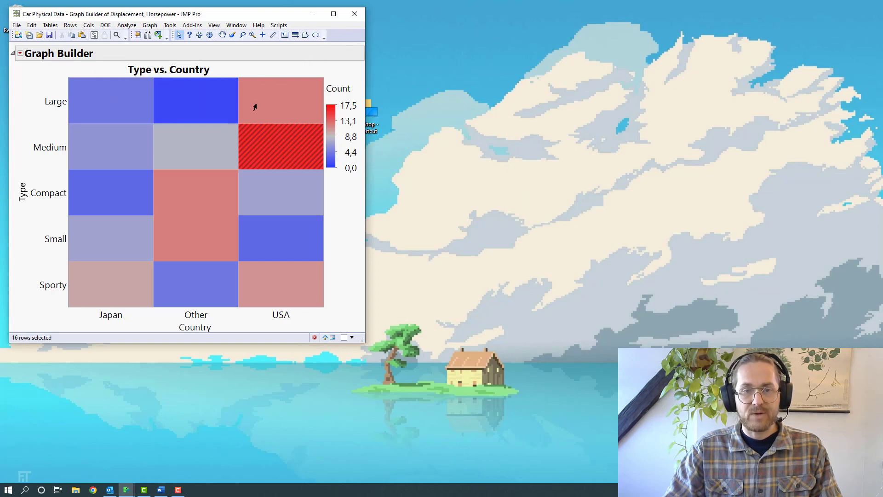
pyautogui.rightClick(274, 93)
pyautogui.moveTo(316, 145)
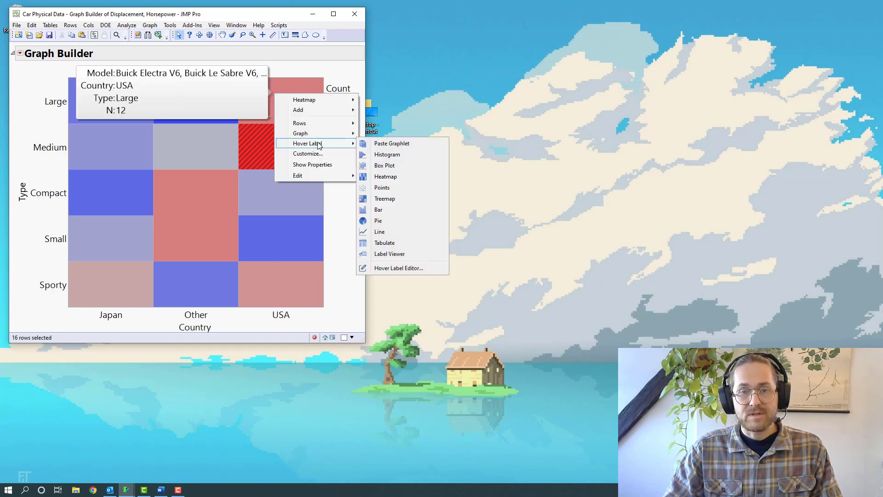
pyautogui.click(401, 145)
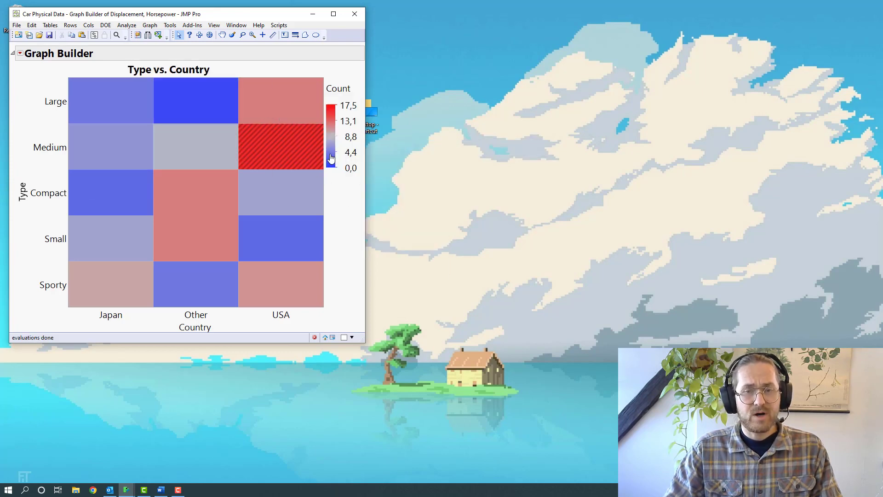
pyautogui.moveTo(293, 145)
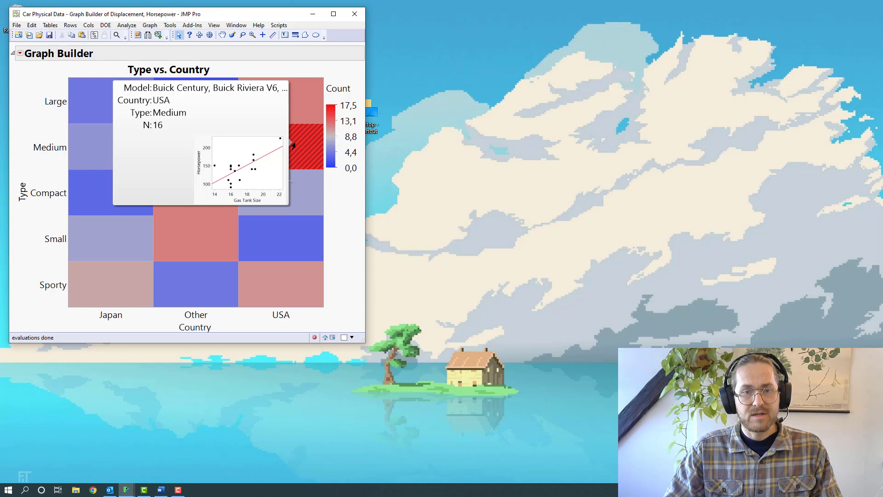
pyautogui.click(214, 161)
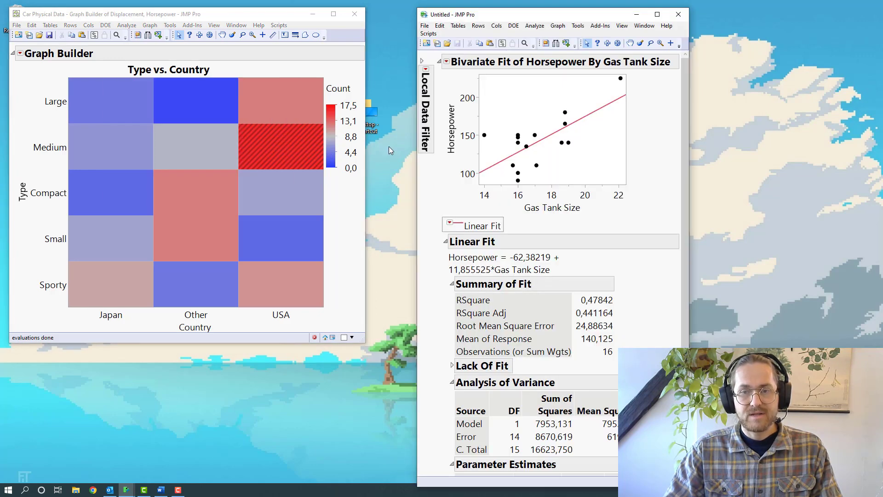